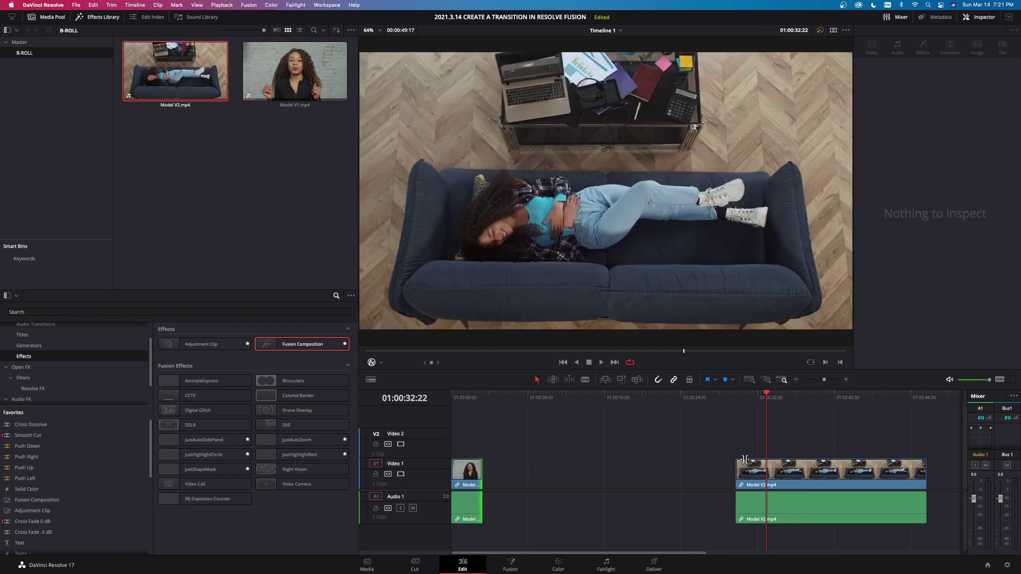
Step: Place the Model V2 clip directly after Model V1 on the timeline
drag(846, 484, 589, 493)
Step: Shorten the end of Model V2 and play the edit from the start
drag(668, 477, 514, 481)
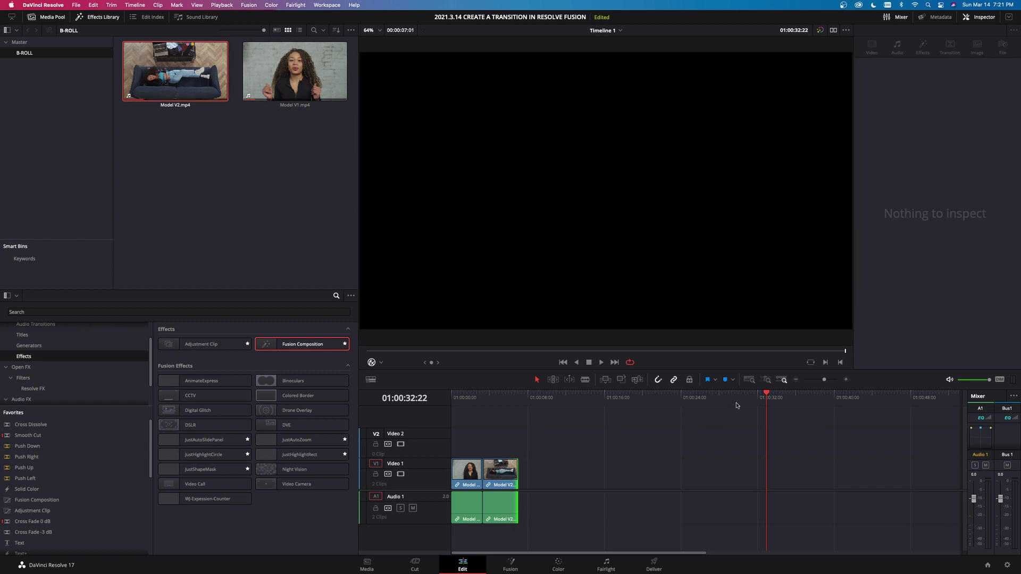
key(Home)
key(space)
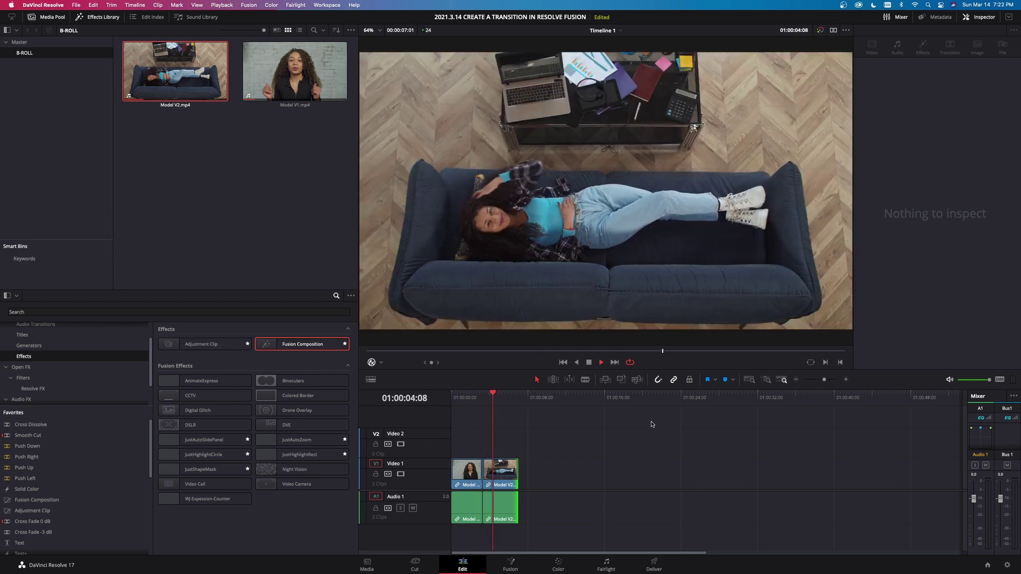
key(space)
Step: Add a Fusion Composition on Video 2 above the clips and trim it short
drag(823, 380, 828, 380)
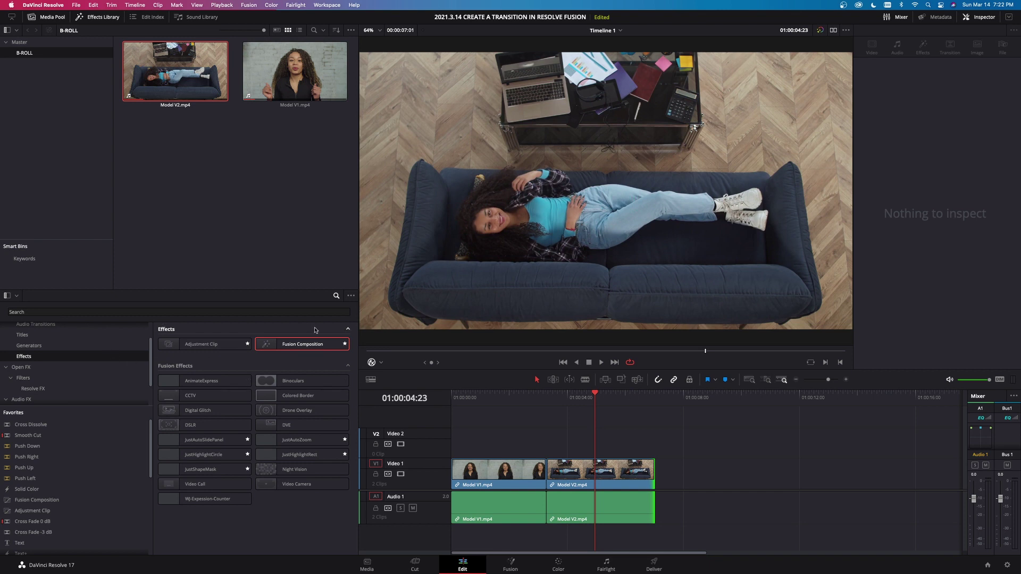
drag(302, 348, 511, 441)
drag(653, 436, 565, 436)
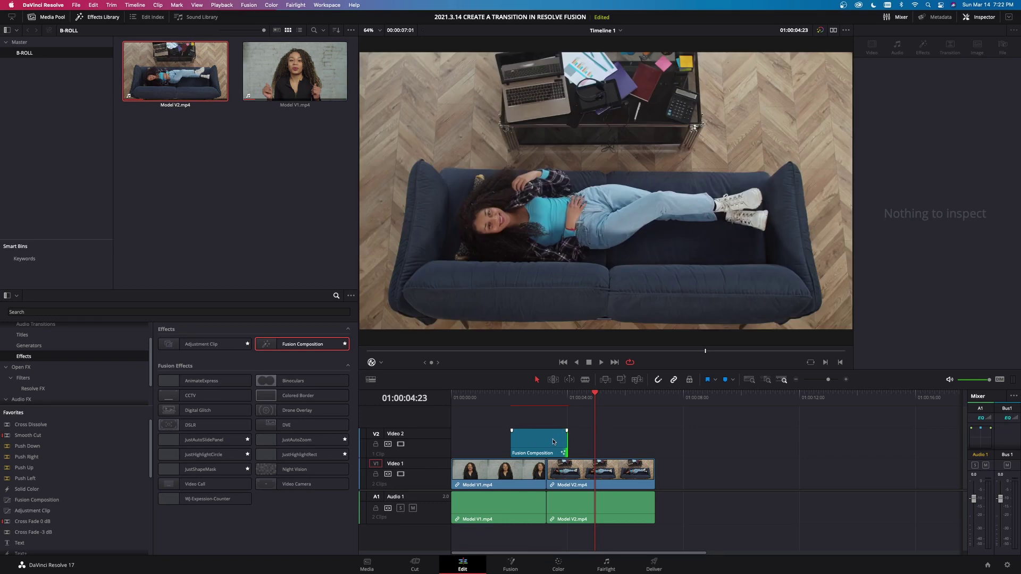
Step: Centre the Fusion Composition over the Model V1–V2 cut and open it on the Fusion page
drag(532, 444, 538, 445)
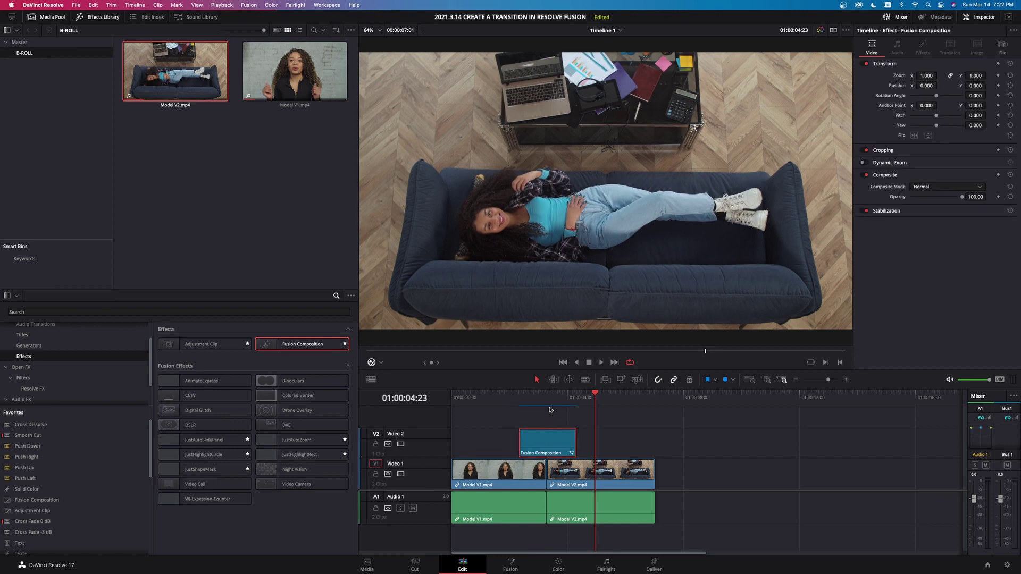
click(547, 406)
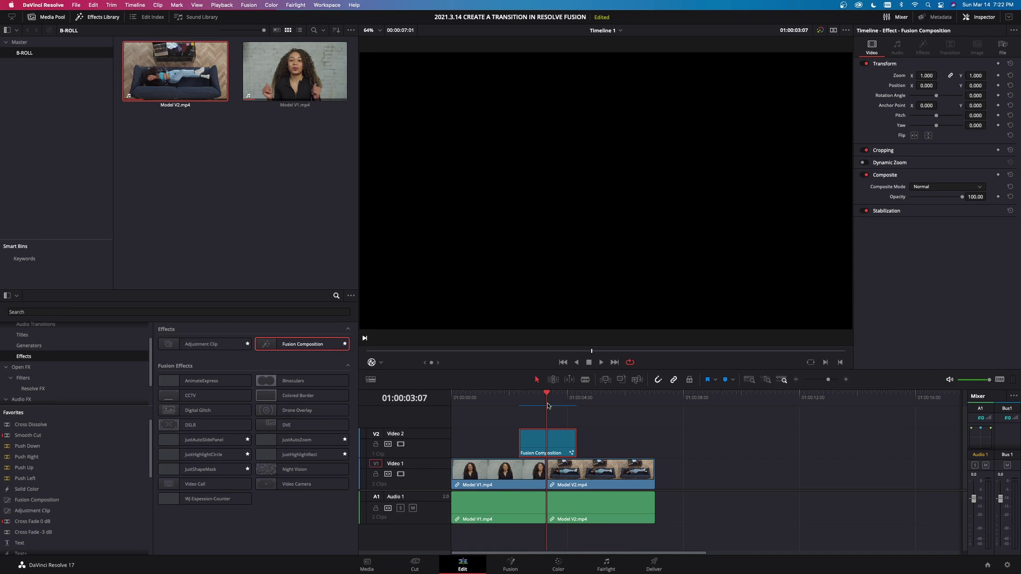
click(509, 565)
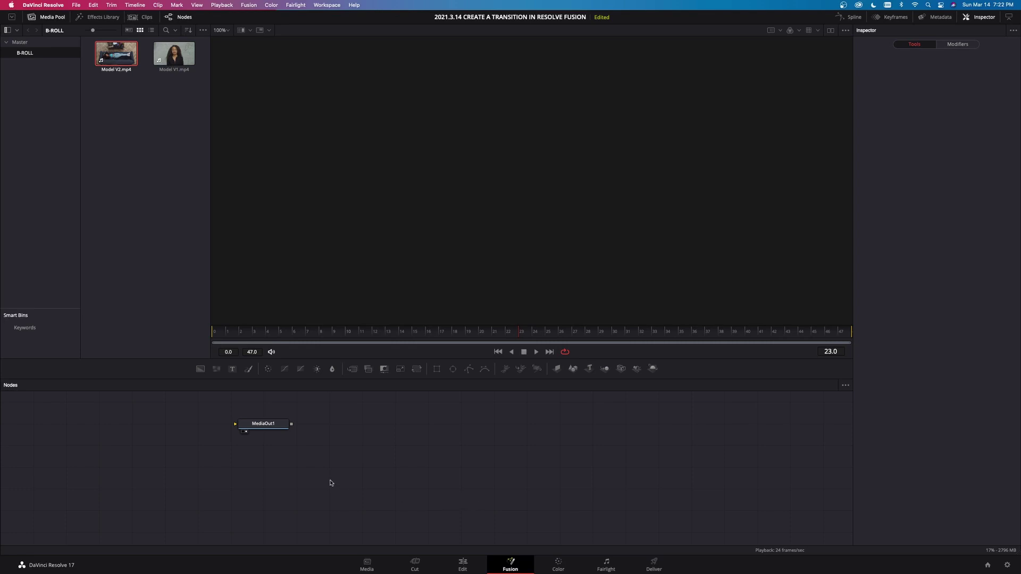
Step: Move MediaOut1 to the right and switch off High Quality playback, keeping Motion Blur on
drag(261, 425, 719, 504)
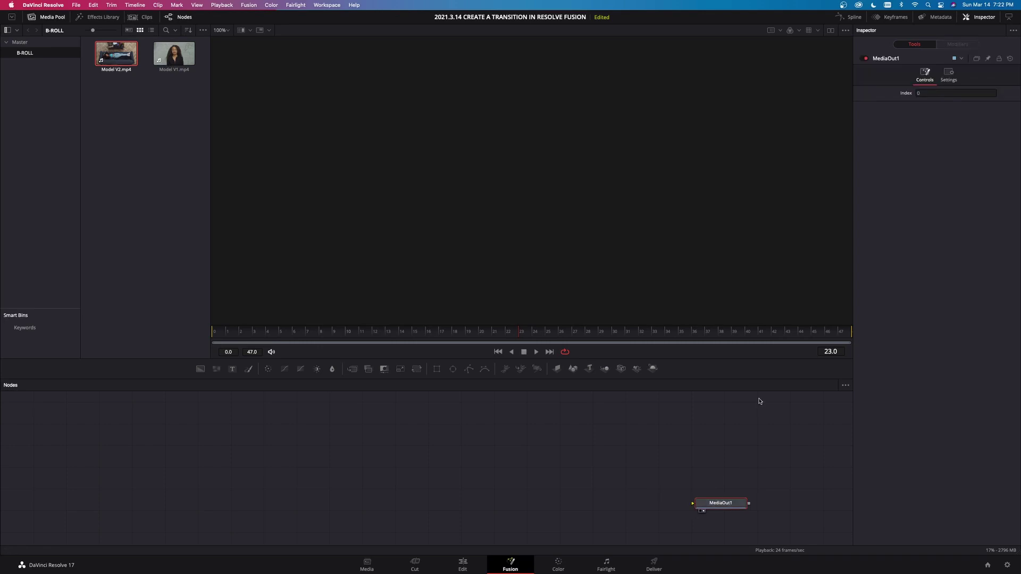
right_click(747, 354)
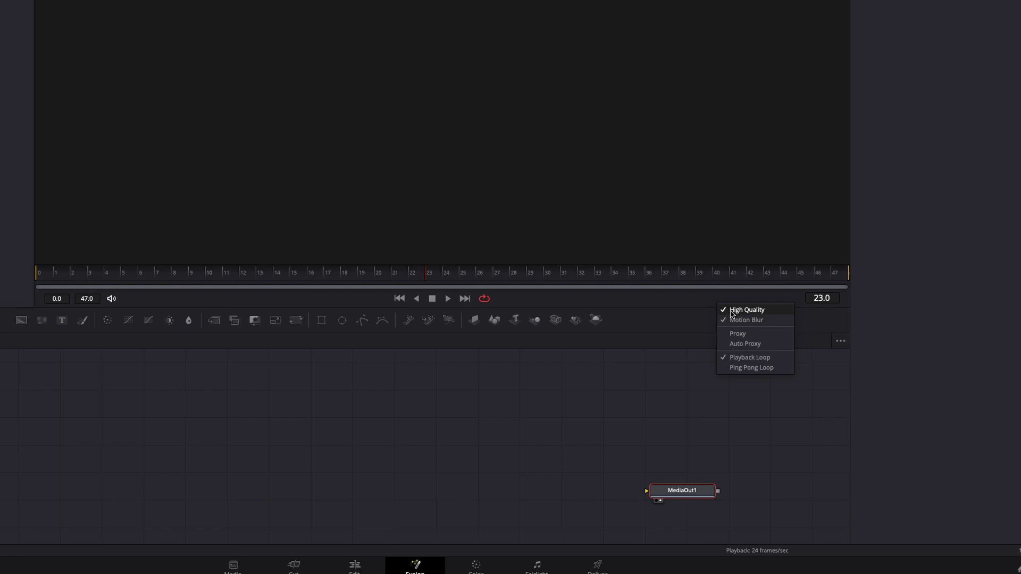
click(732, 310)
right_click(716, 303)
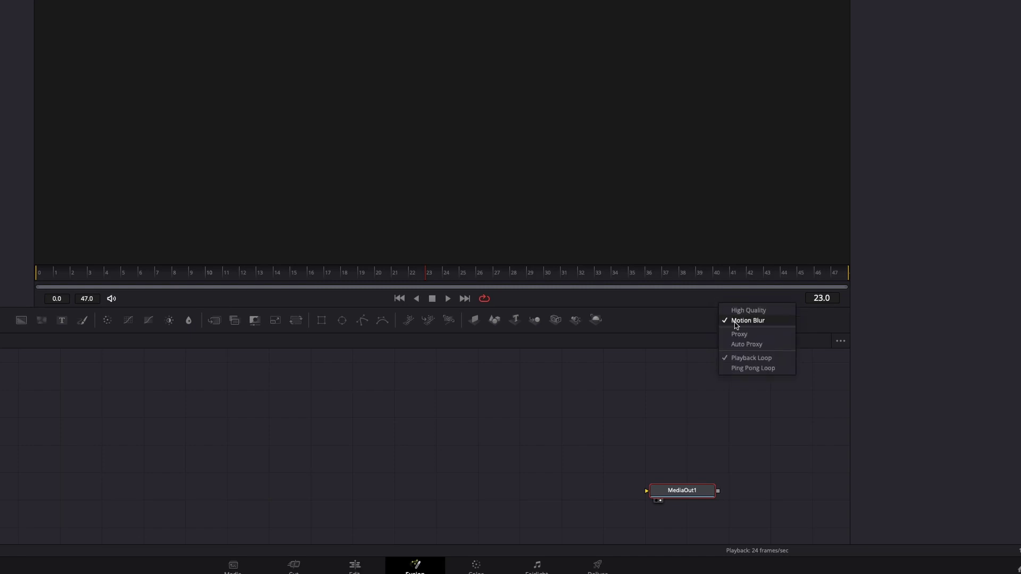
click(736, 320)
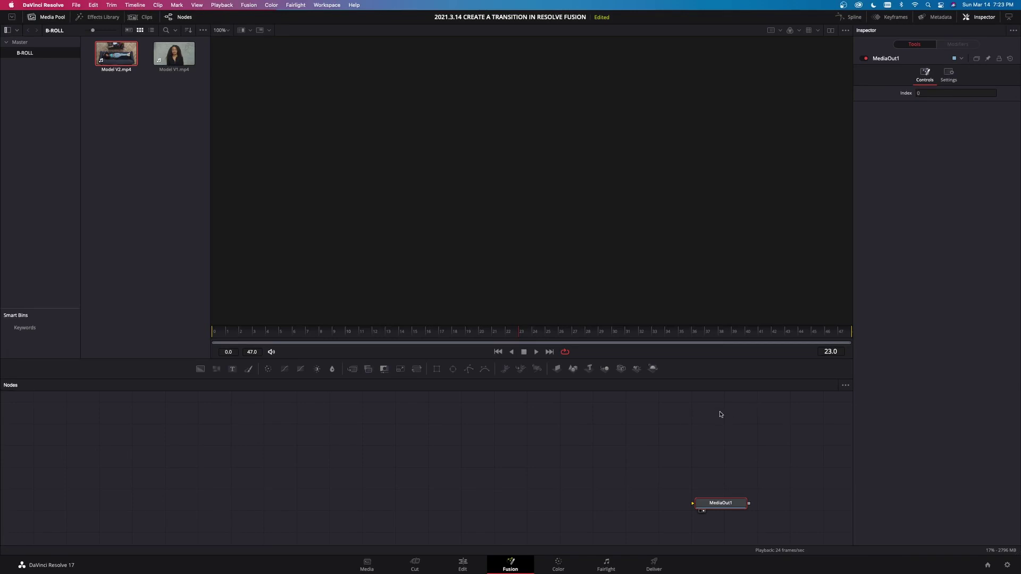
Step: Add Background1 to the graph and set its Alpha to 0
drag(200, 368, 283, 493)
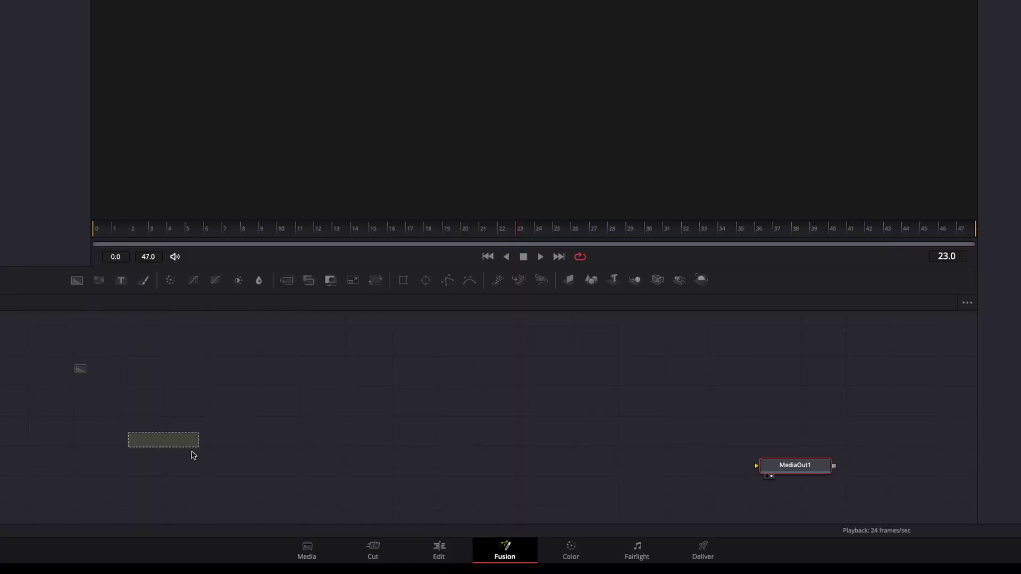
drag(192, 455, 851, 481)
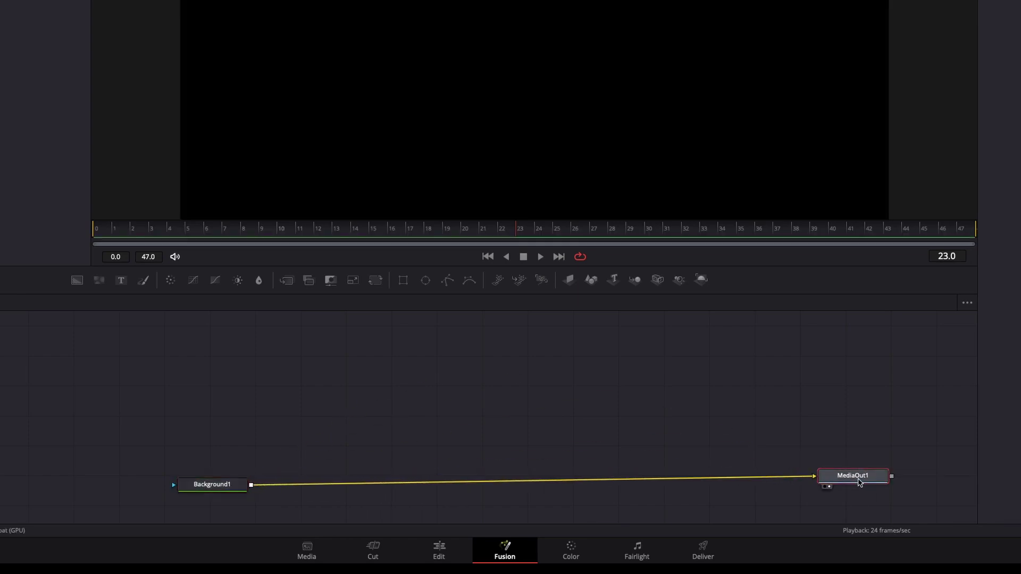
click(208, 488)
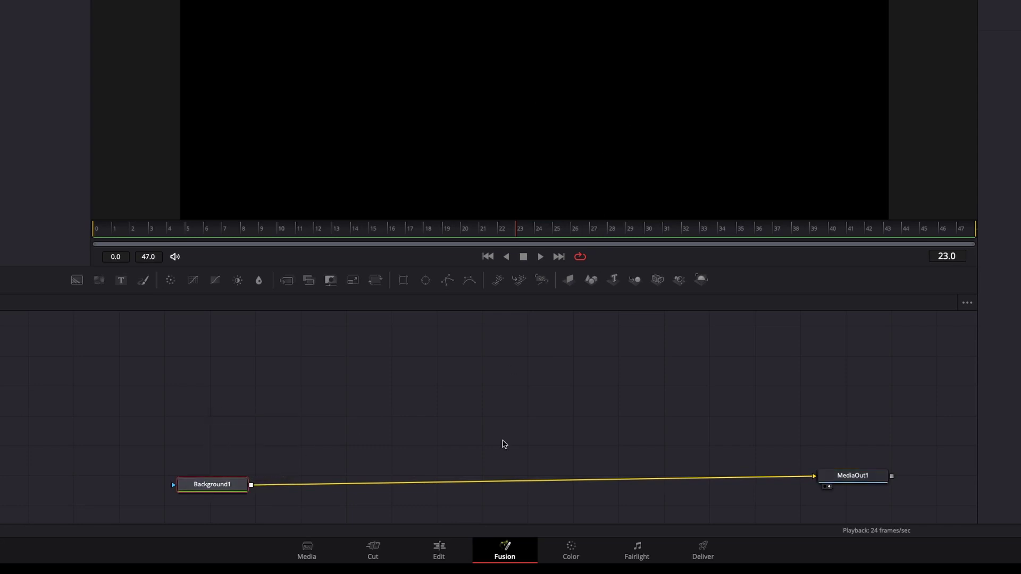
drag(967, 224, 788, 239)
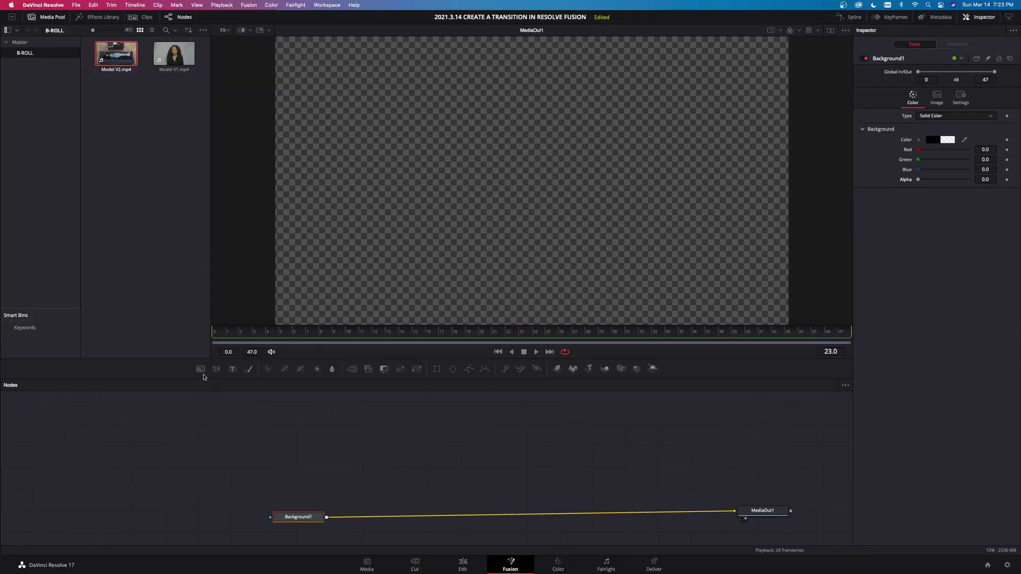
Step: Merge a second background, Background2, over Background1 through Merge1
drag(199, 368, 328, 519)
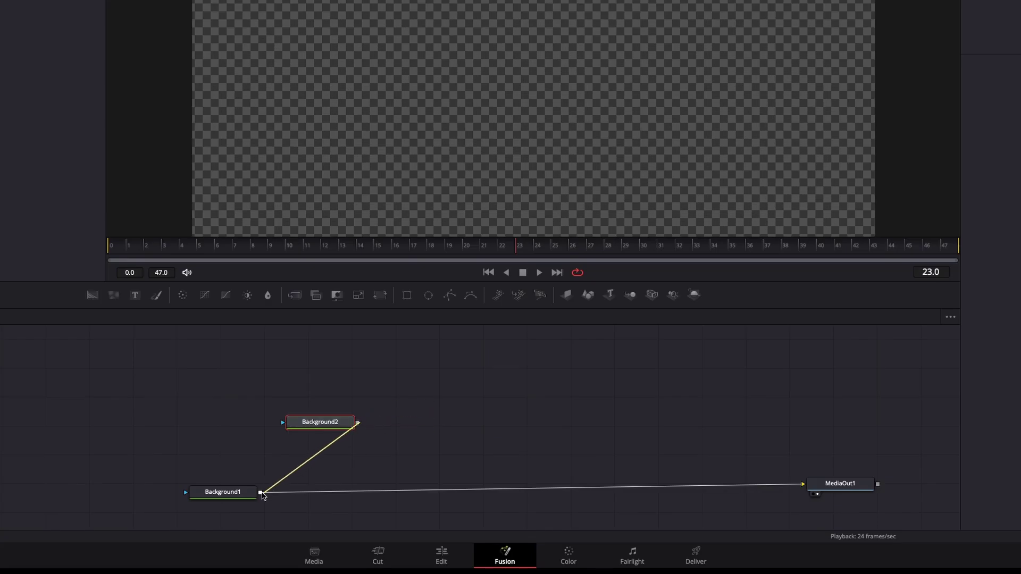
drag(262, 495, 261, 495)
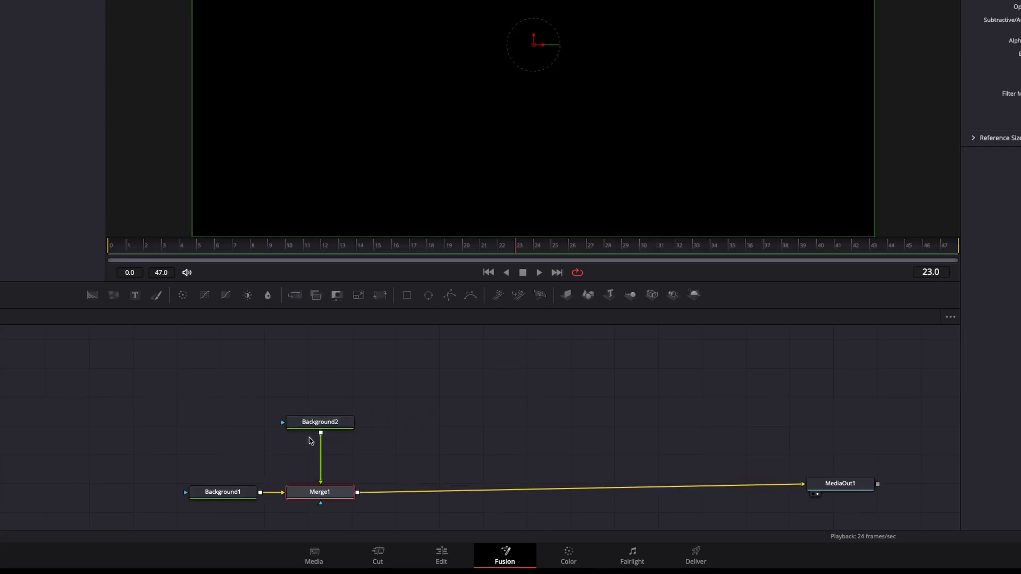
drag(326, 427, 327, 408)
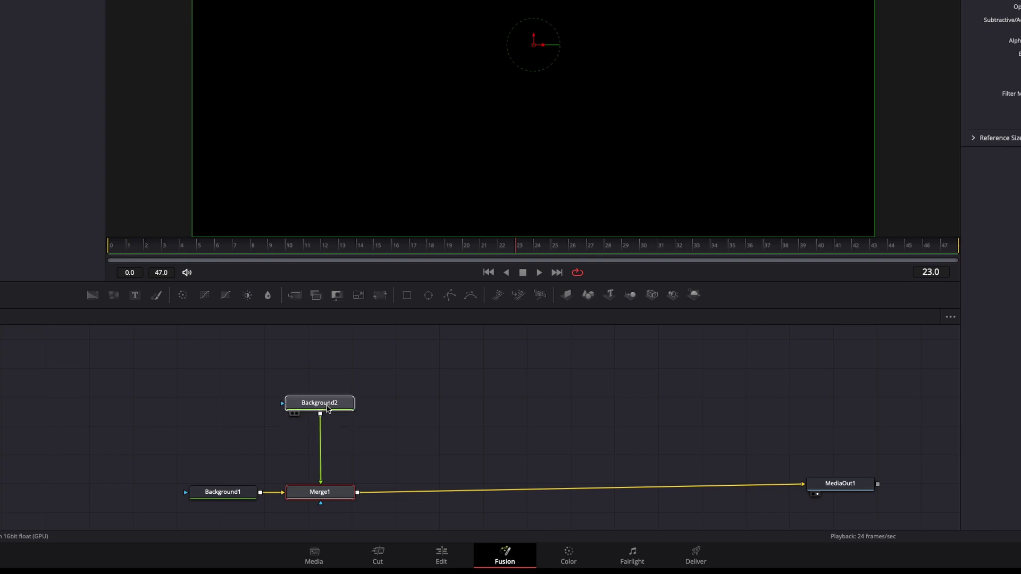
click(327, 408)
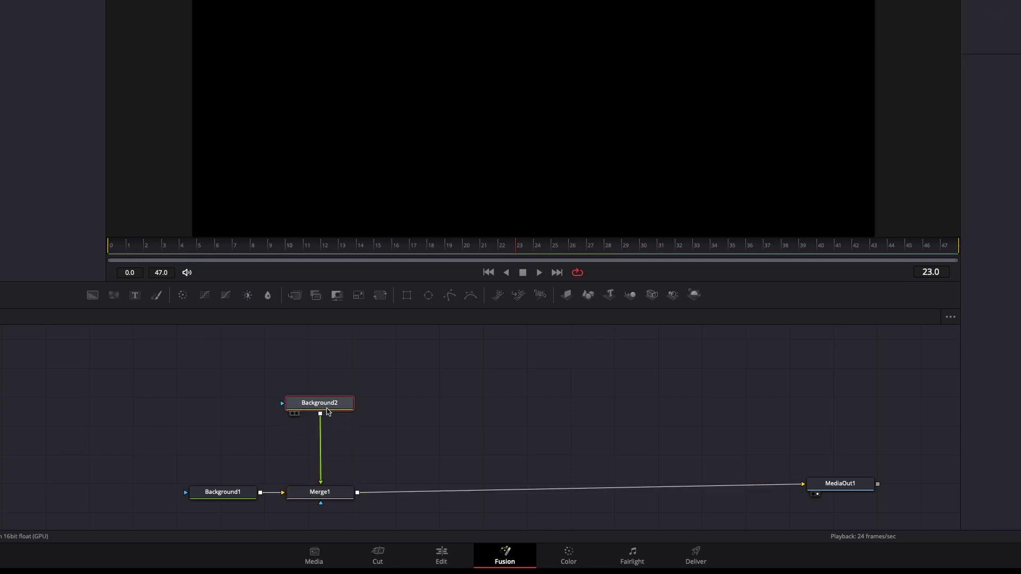
Step: Mask Background2 with Ellipse1 and add Transform1 after it
click(429, 296)
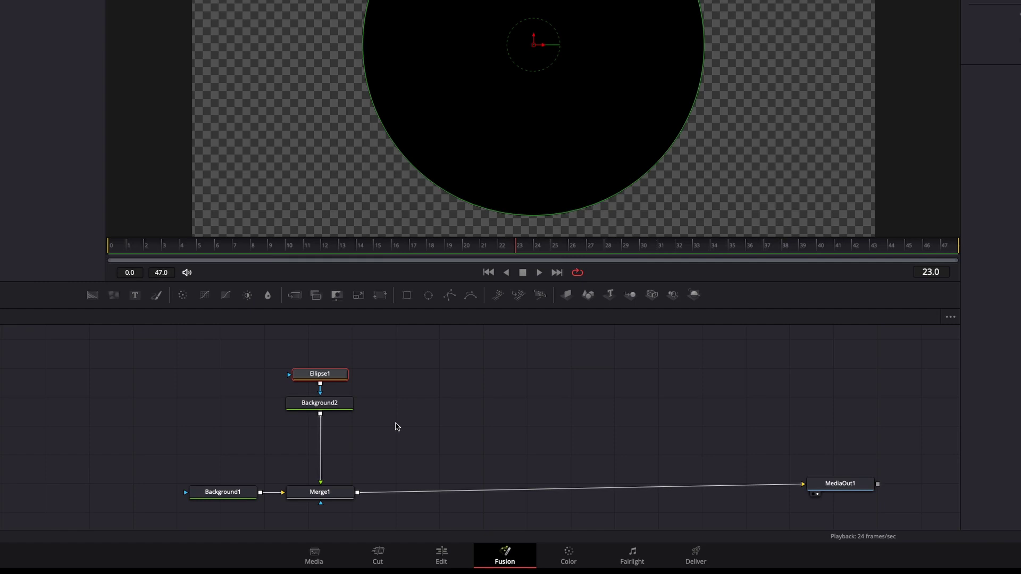
click(341, 406)
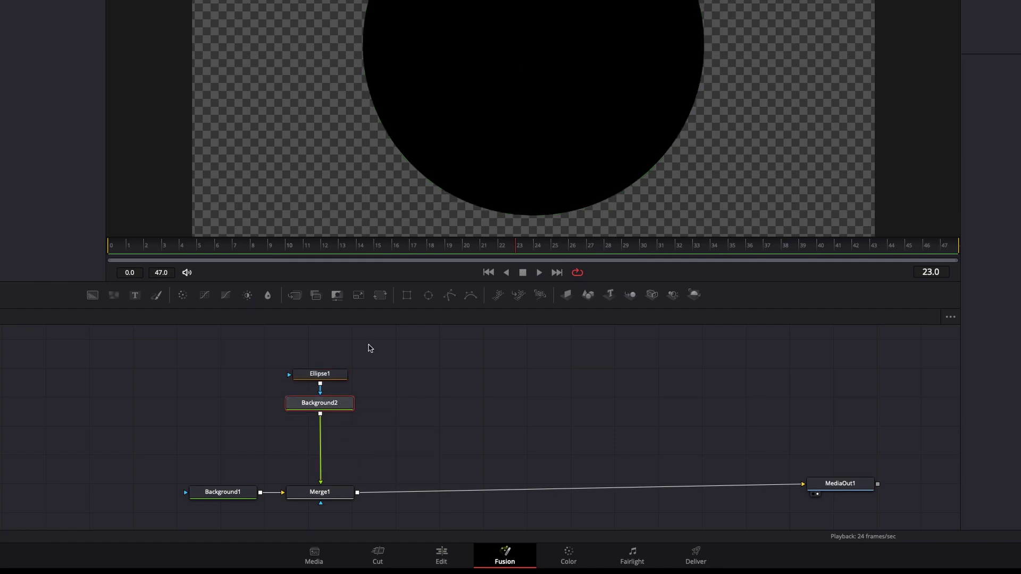
click(380, 296)
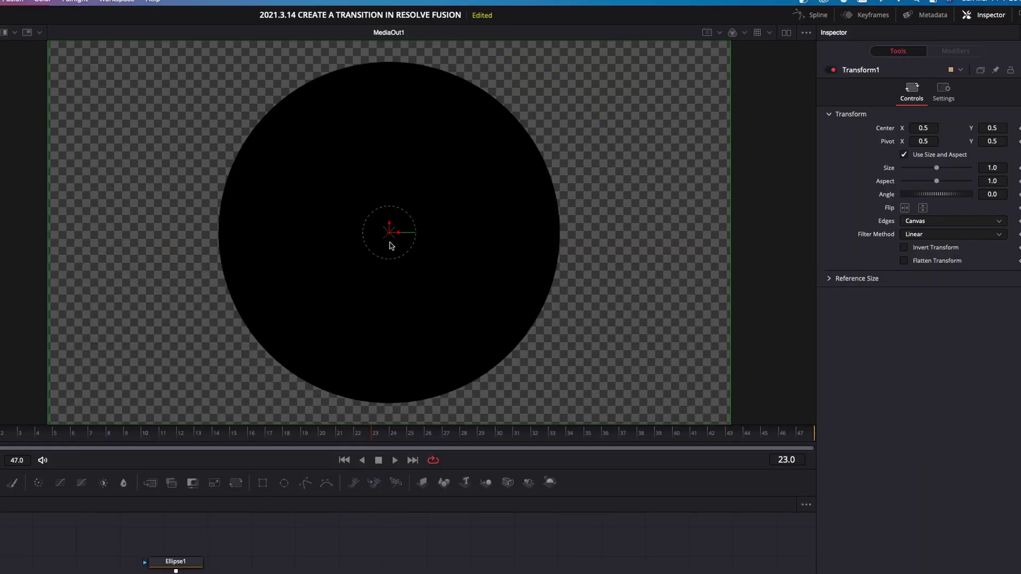
Step: Test moving and shrinking the circle to 0.59, then reset Size to 1.0 and Center to 0.5, 0.5
drag(392, 229, 468, 315)
drag(936, 168, 925, 178)
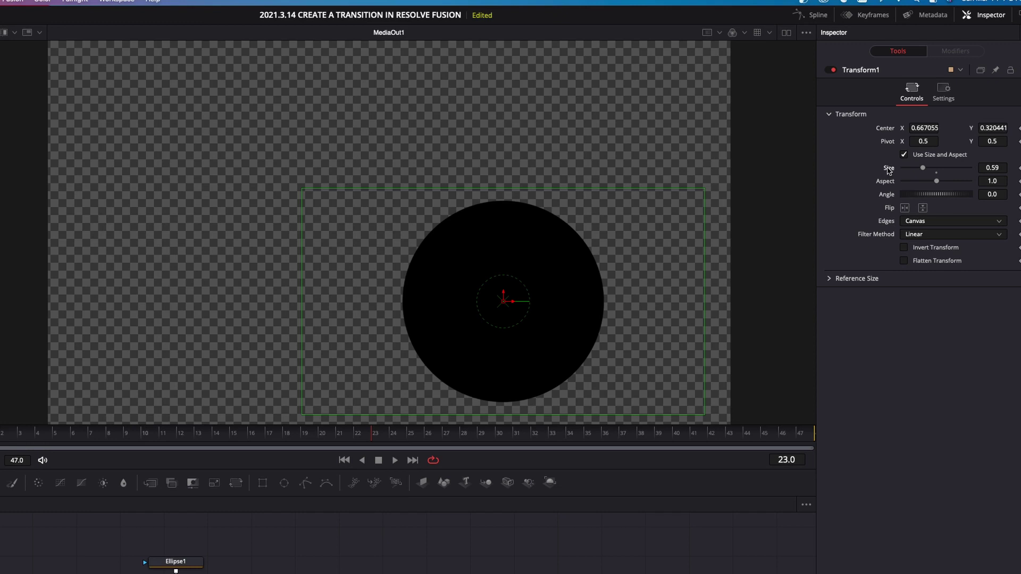
double_click(889, 169)
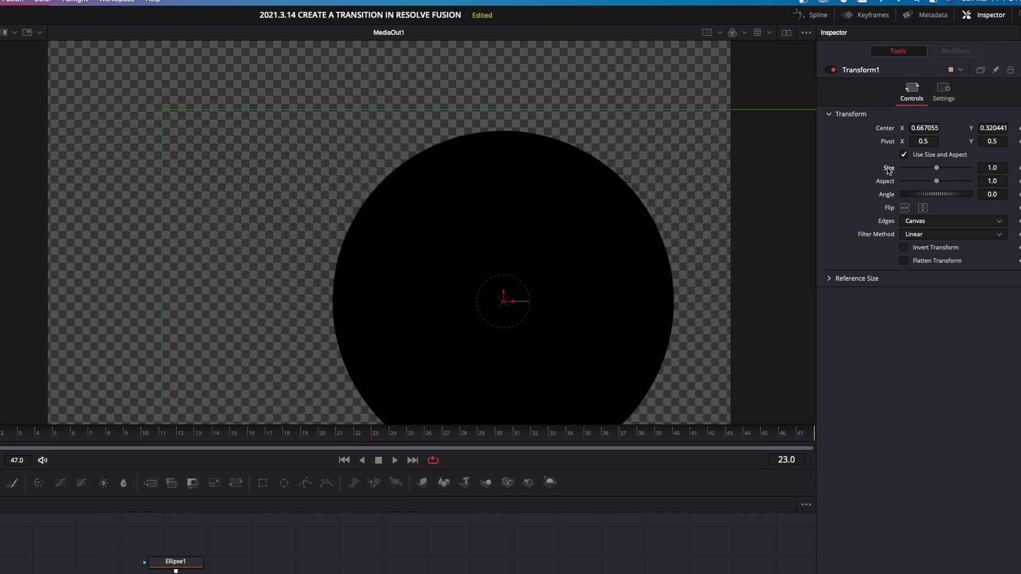
double_click(886, 130)
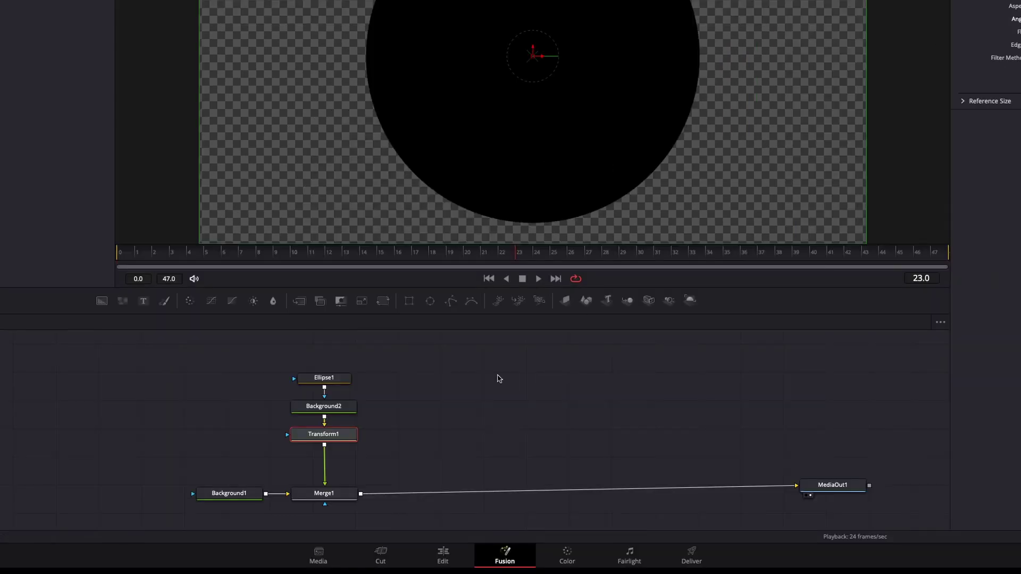
click(341, 411)
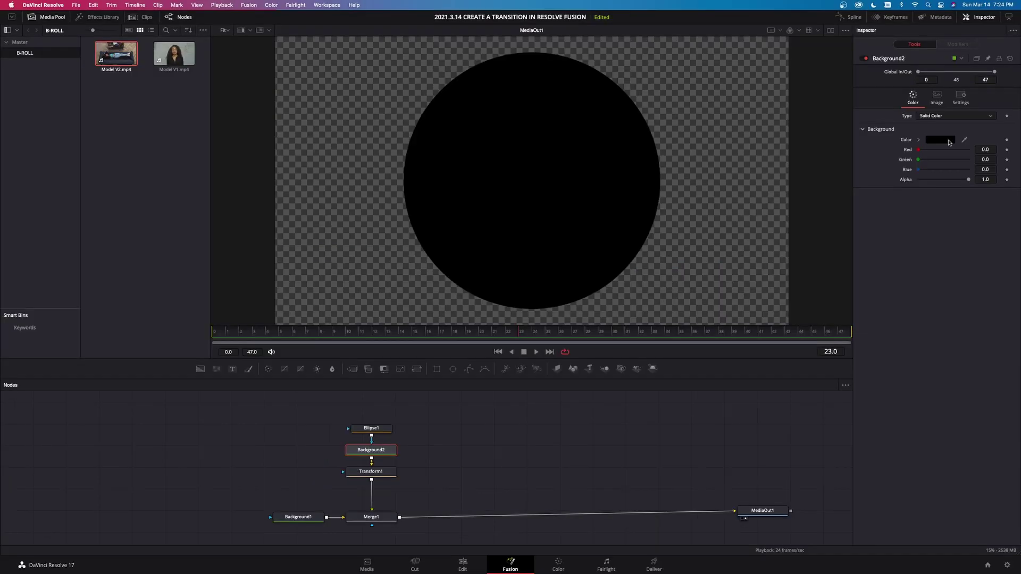
Step: Colour Background2 orange (R 0.988235, G 0.321568, B 0.027450)
click(948, 140)
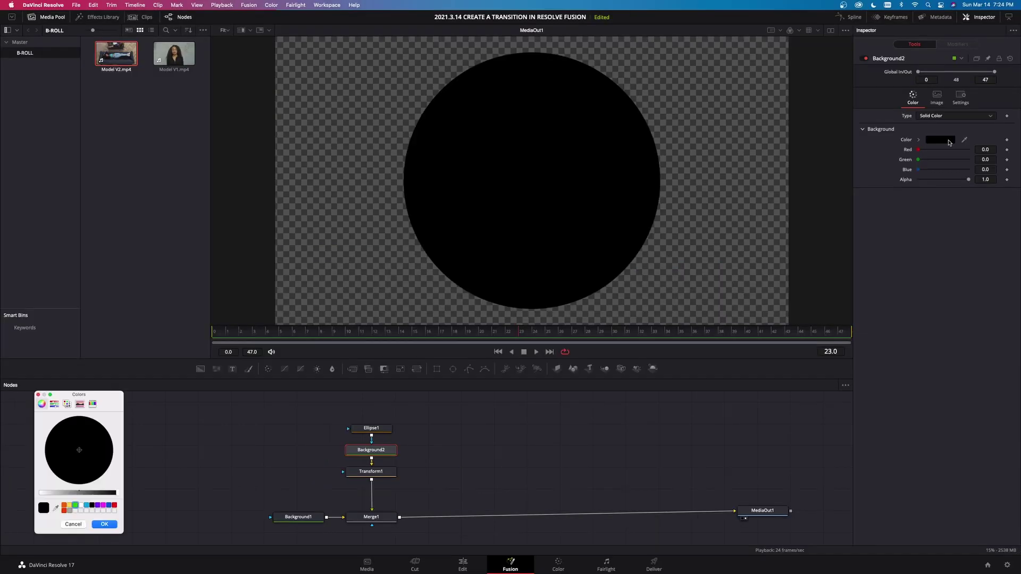
click(64, 507)
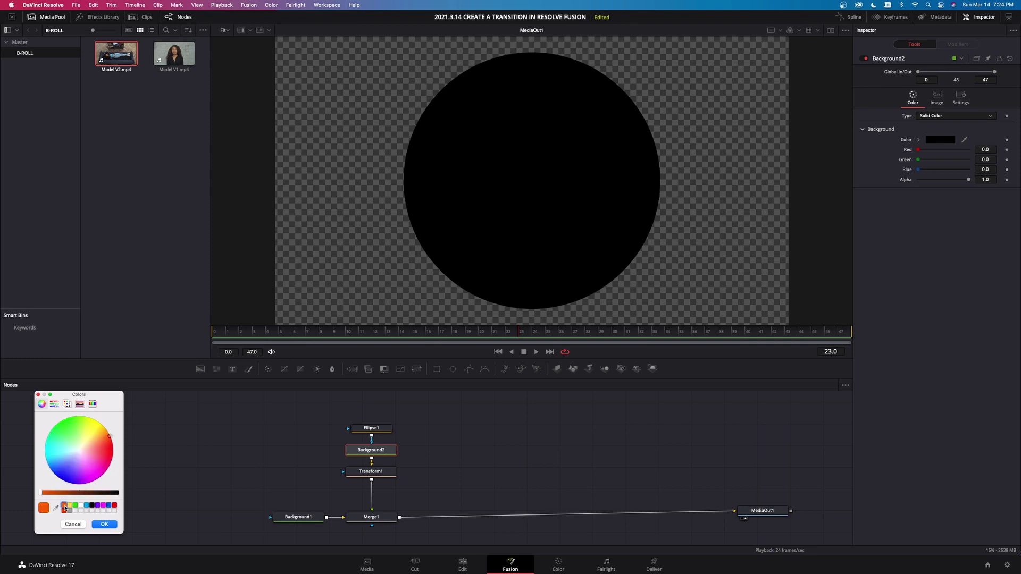
click(104, 525)
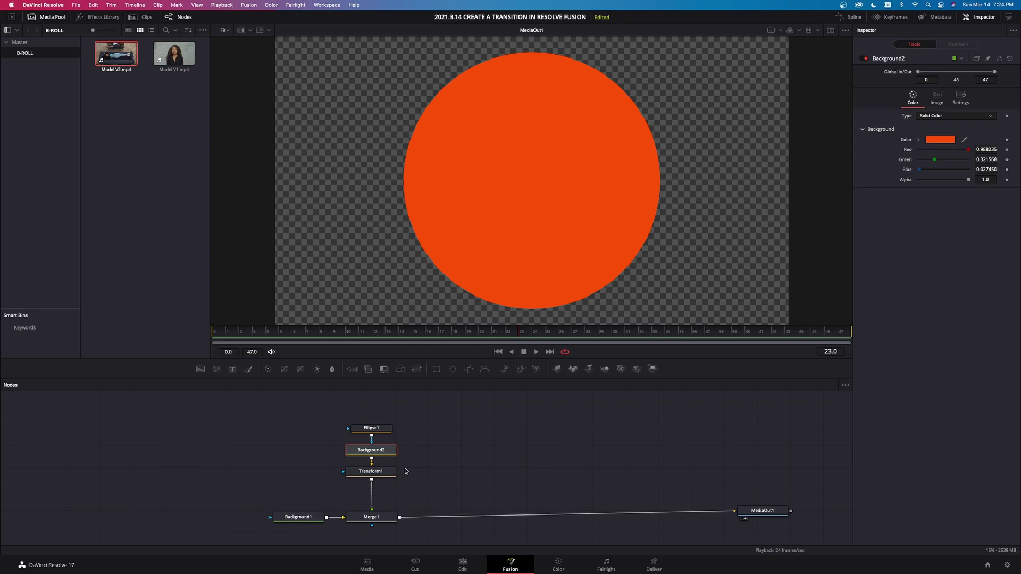
click(379, 480)
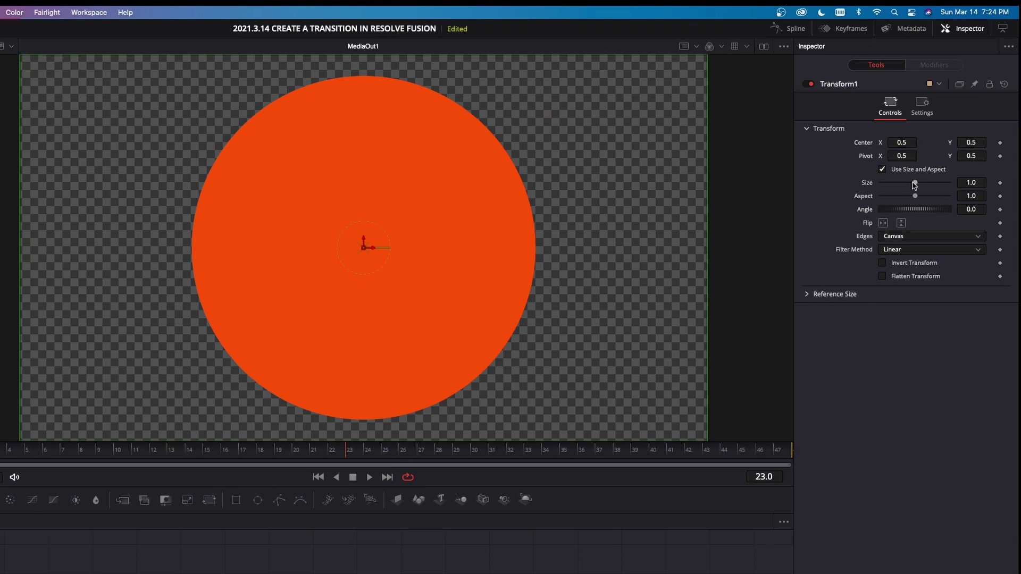
Step: Shrink the circle to 0.67 and keyframe Center X at 1.362471 on frame 10
drag(914, 183, 902, 192)
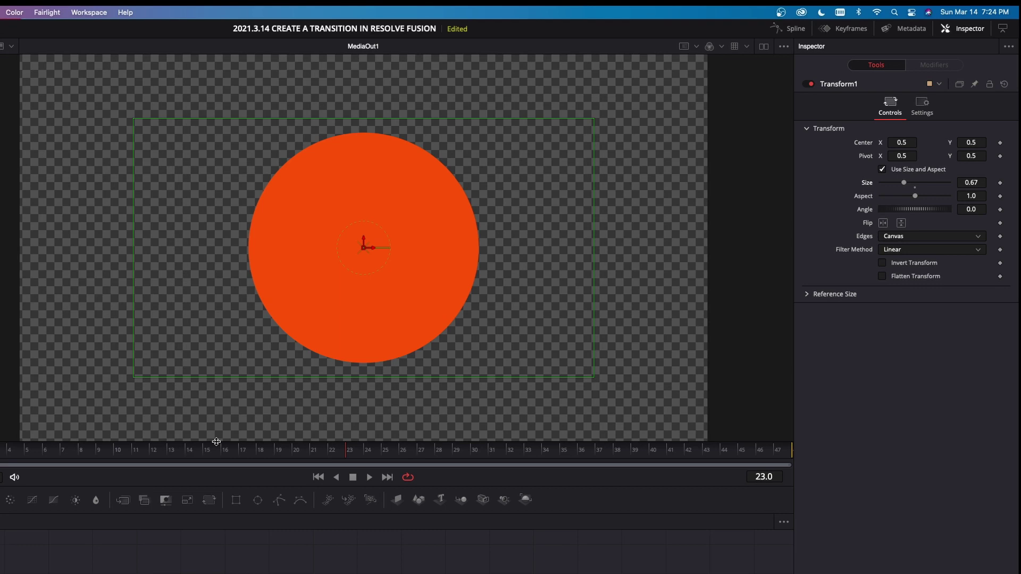
click(117, 454)
drag(744, 452, 123, 463)
drag(378, 247, 967, 251)
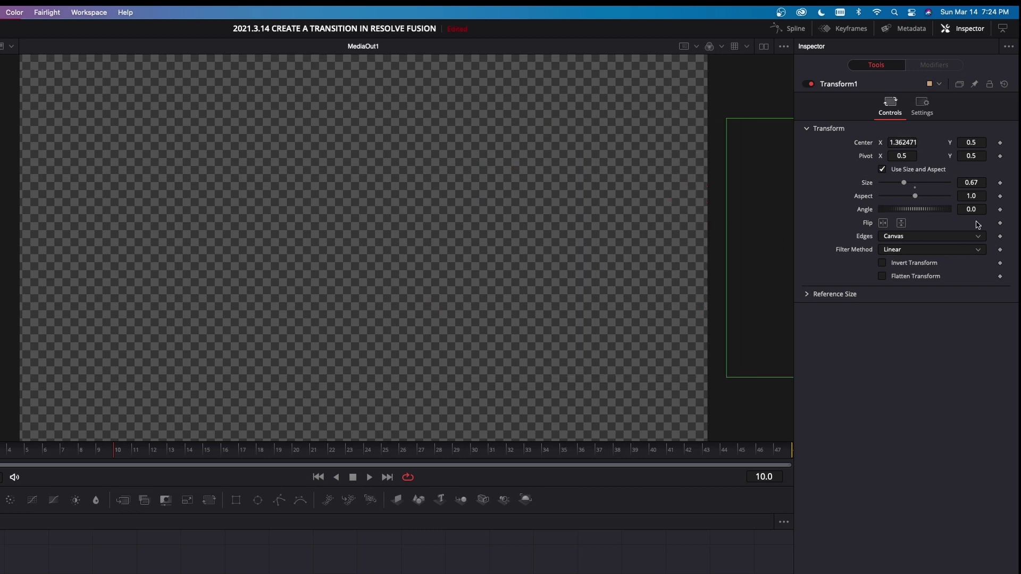
click(1000, 143)
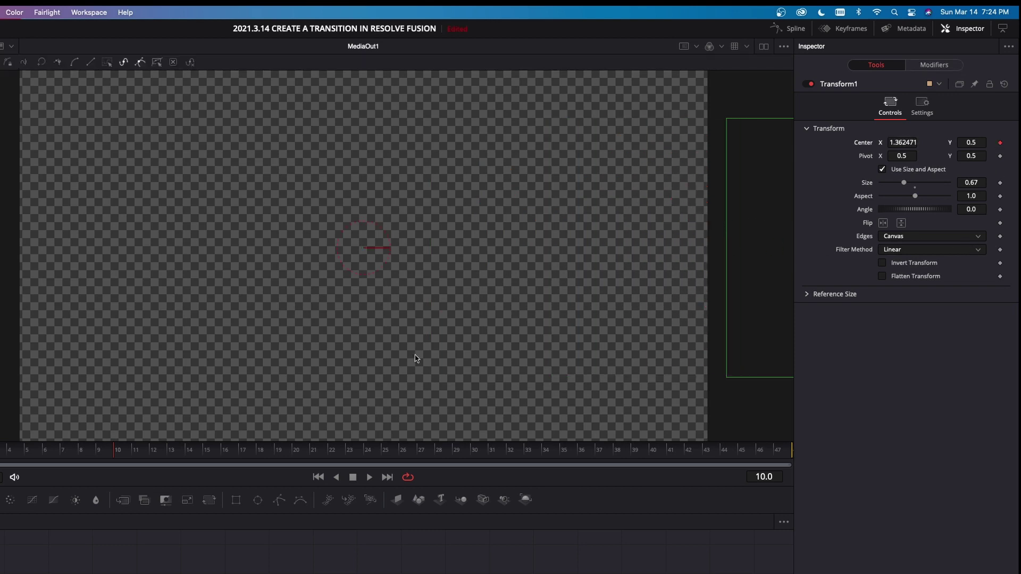
Step: Set Center X to -0.424529 at frame 0 and play back the slide
drag(115, 454, 3, 457)
drag(904, 144, 853, 144)
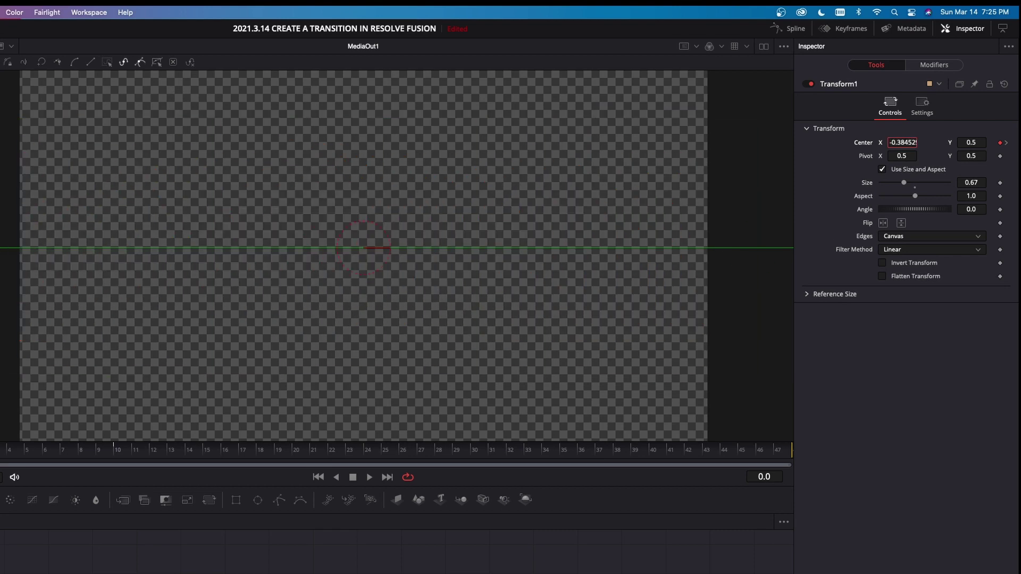
drag(902, 142, 899, 142)
mouse_move(23, 459)
mouse_down()
mouse_move(32, 460)
mouse_move(23, 459)
mouse_up()
key(space)
key(space)
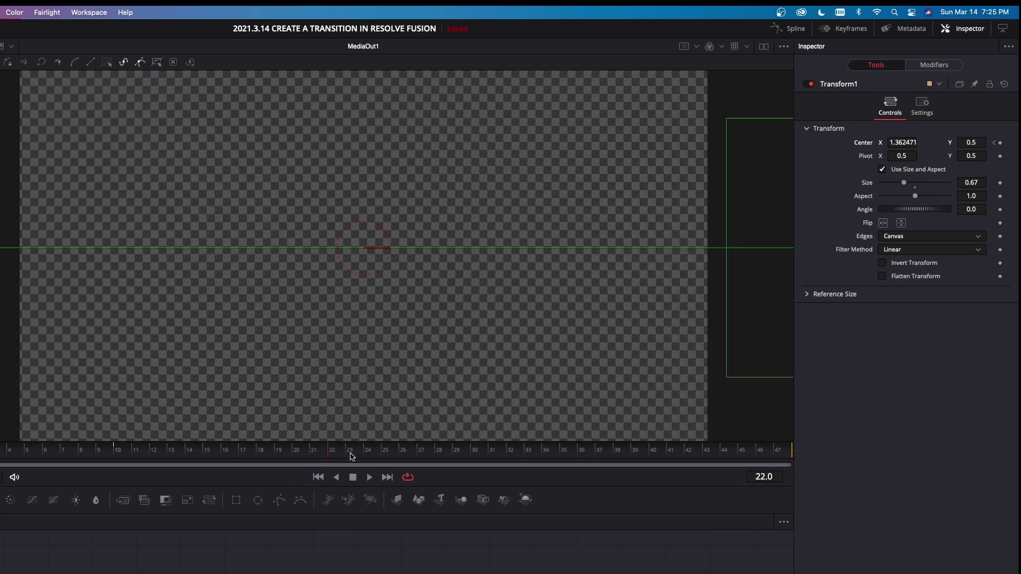
drag(351, 456, 73, 454)
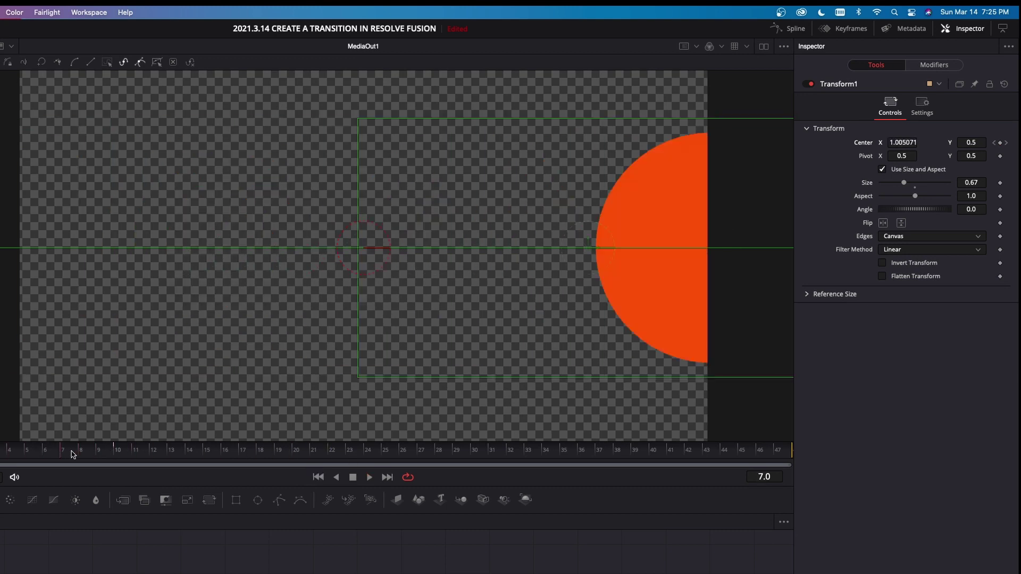
Step: Smooth Transform1's two Center keyframes in the Spline editor and lengthen the ease into frame 10
click(790, 30)
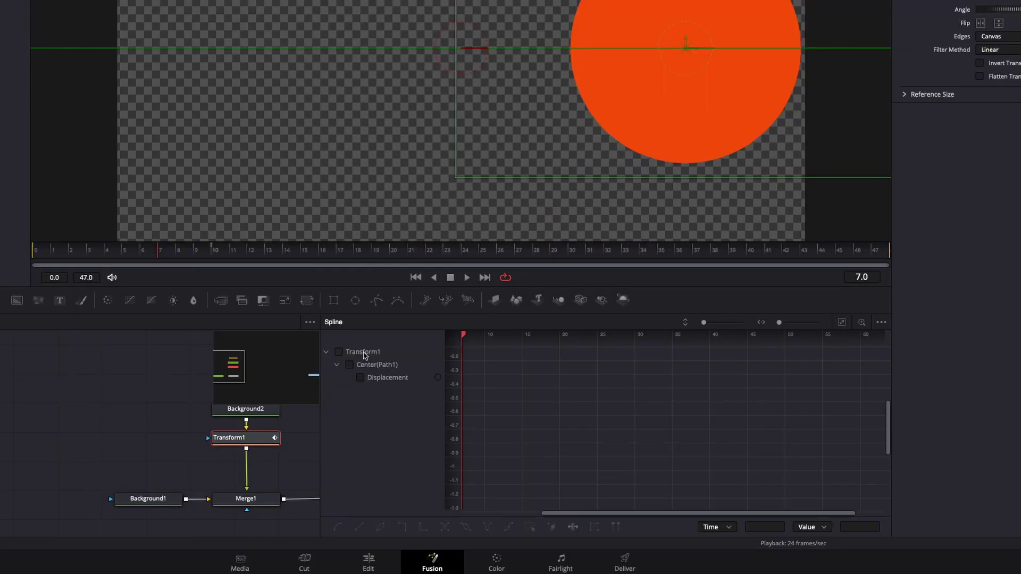
click(364, 355)
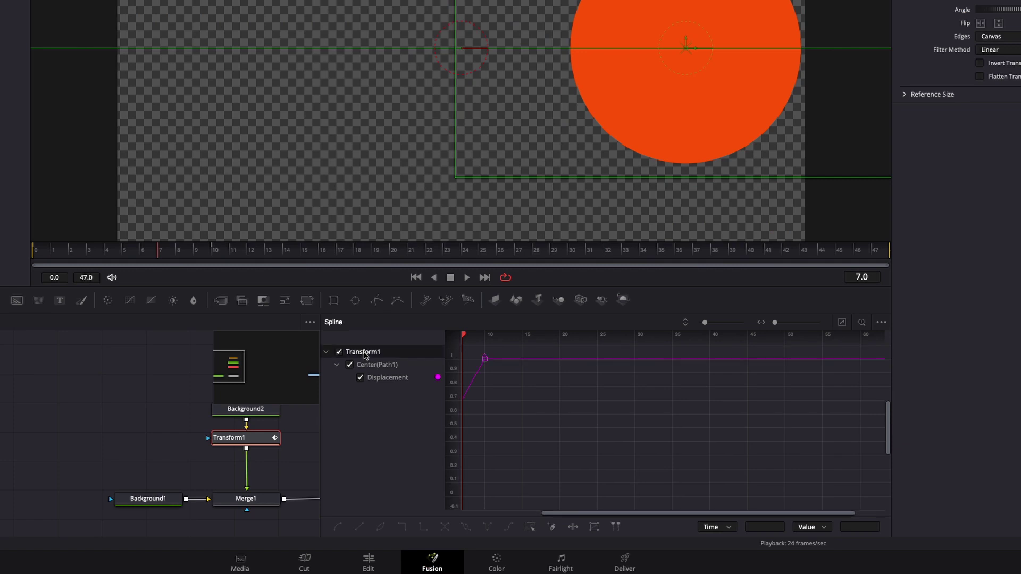
click(842, 323)
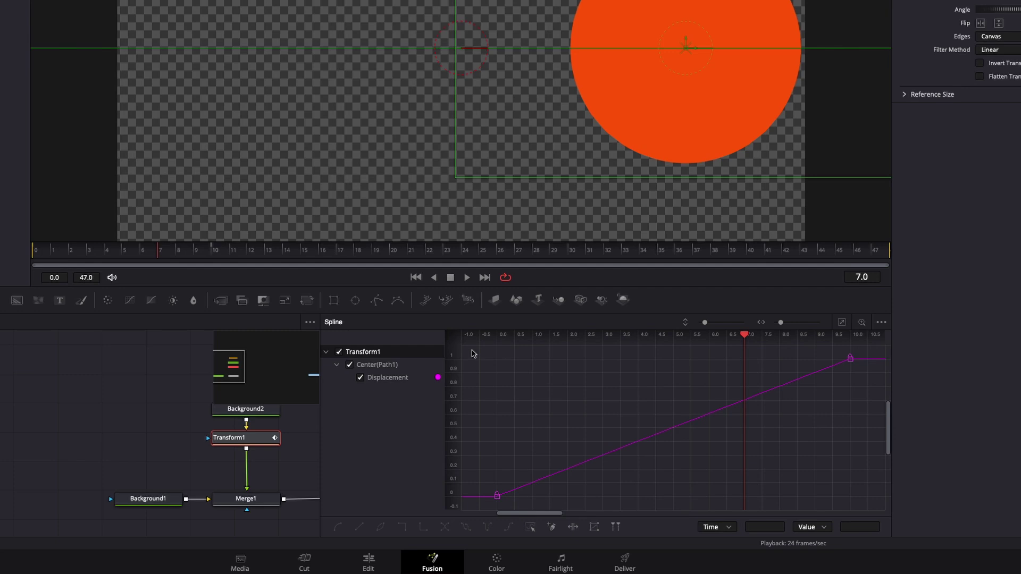
drag(473, 354, 891, 510)
key(s)
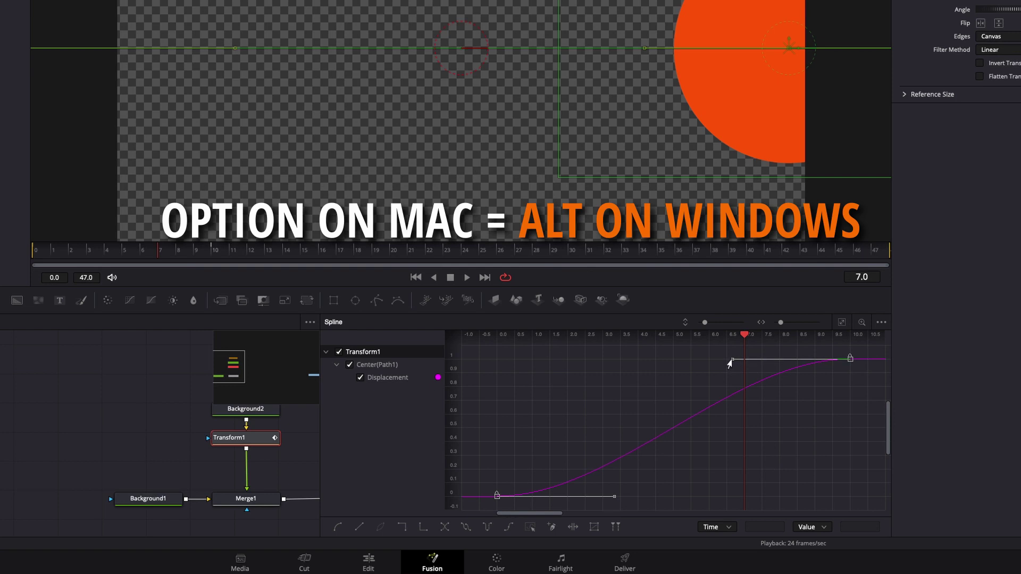
drag(729, 364, 509, 367)
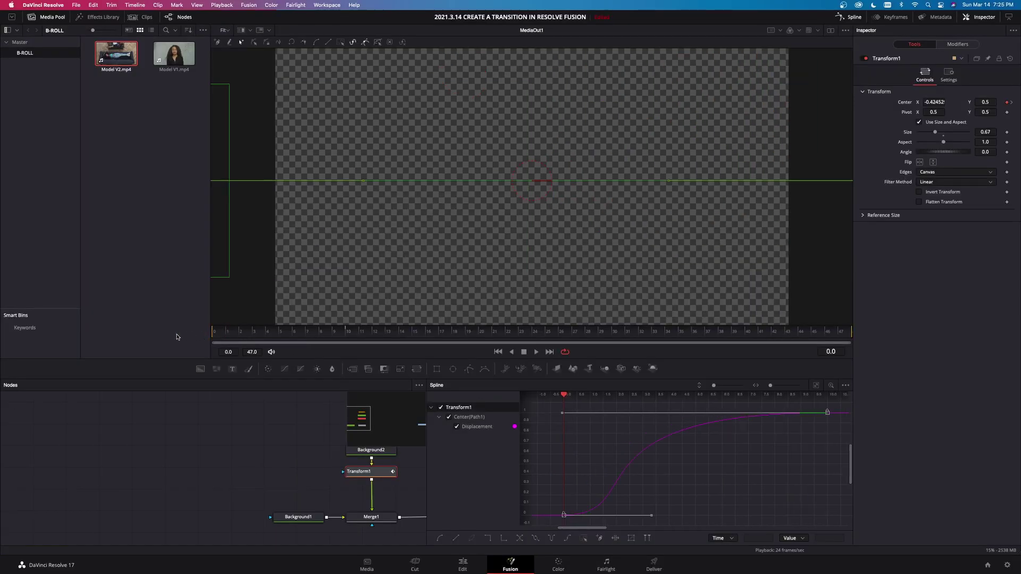
key(space)
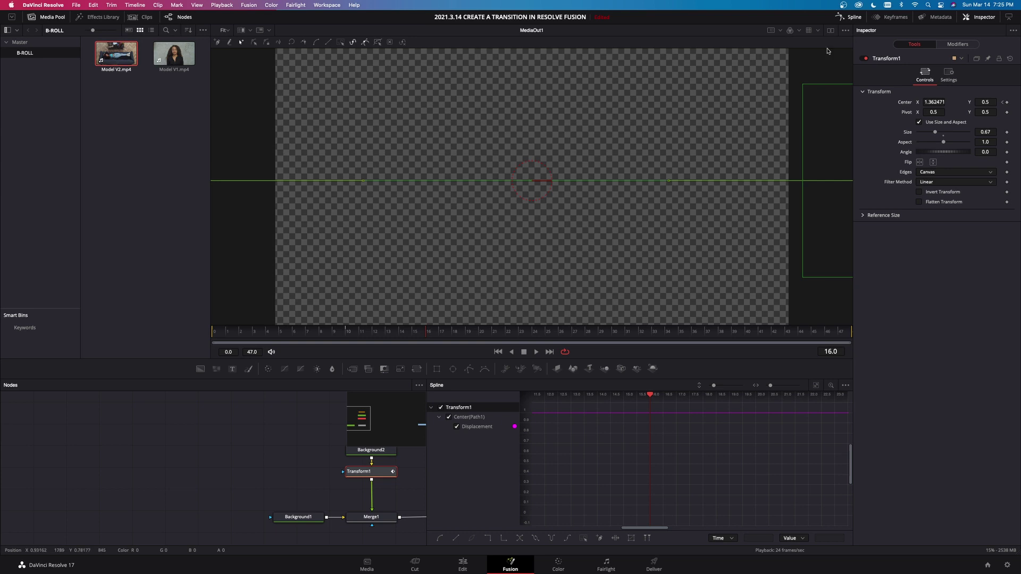
Step: Add Background3 and merge it with Transform1 through Merge2
click(849, 17)
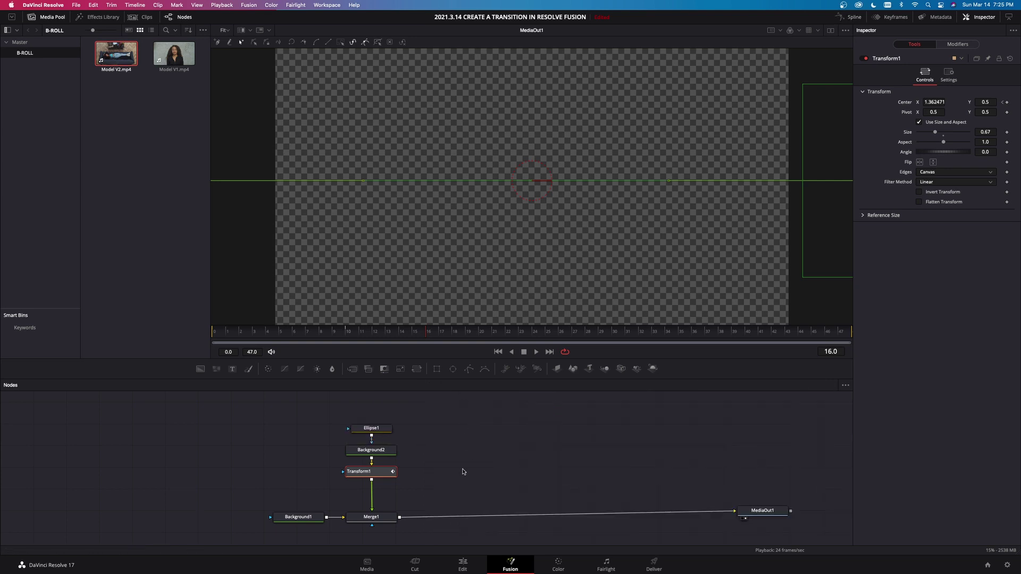
scroll(462, 486, up, 2)
drag(446, 497, 336, 353)
click(530, 428)
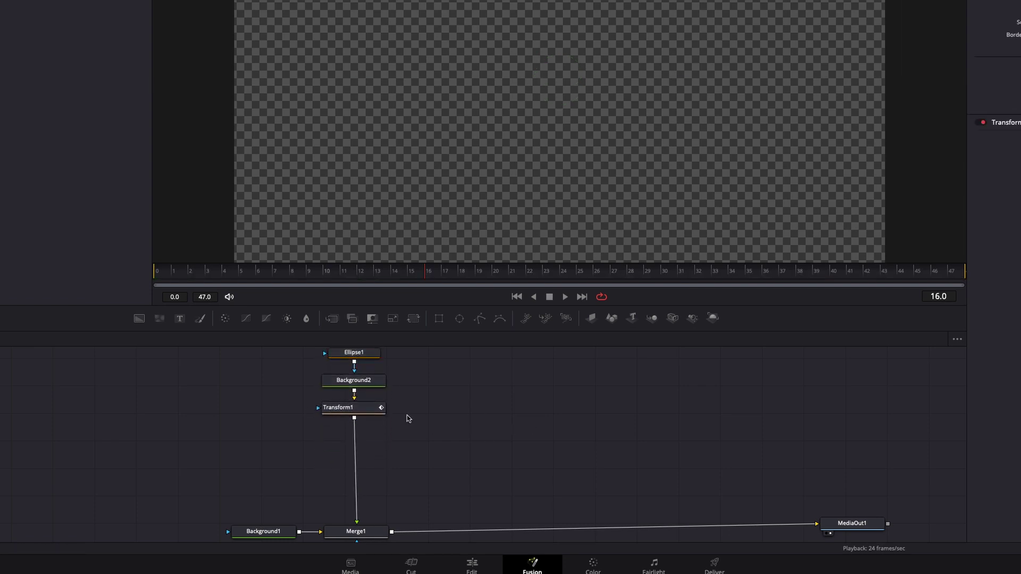
drag(140, 319, 380, 421)
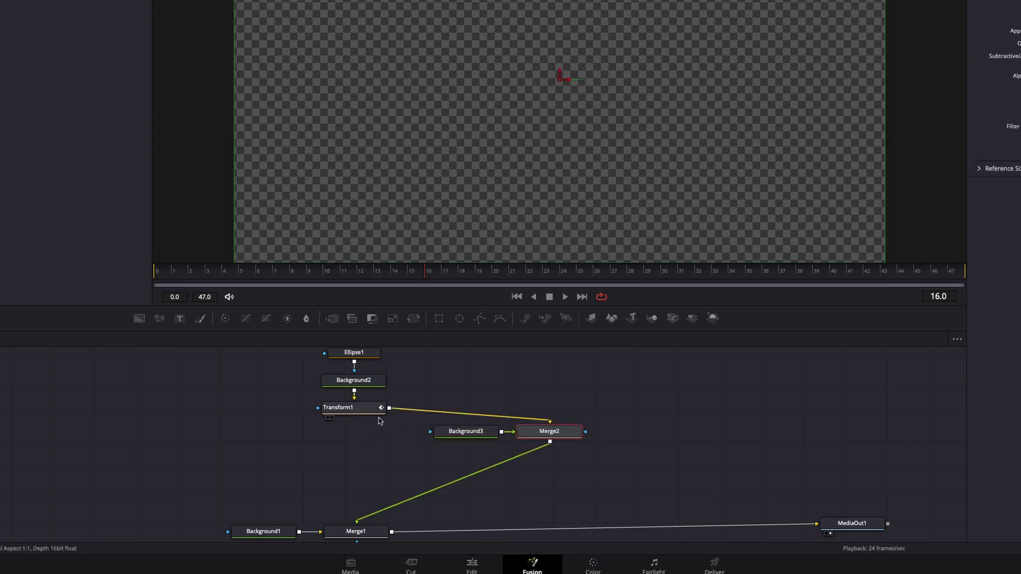
drag(554, 437, 360, 445)
drag(468, 436, 546, 447)
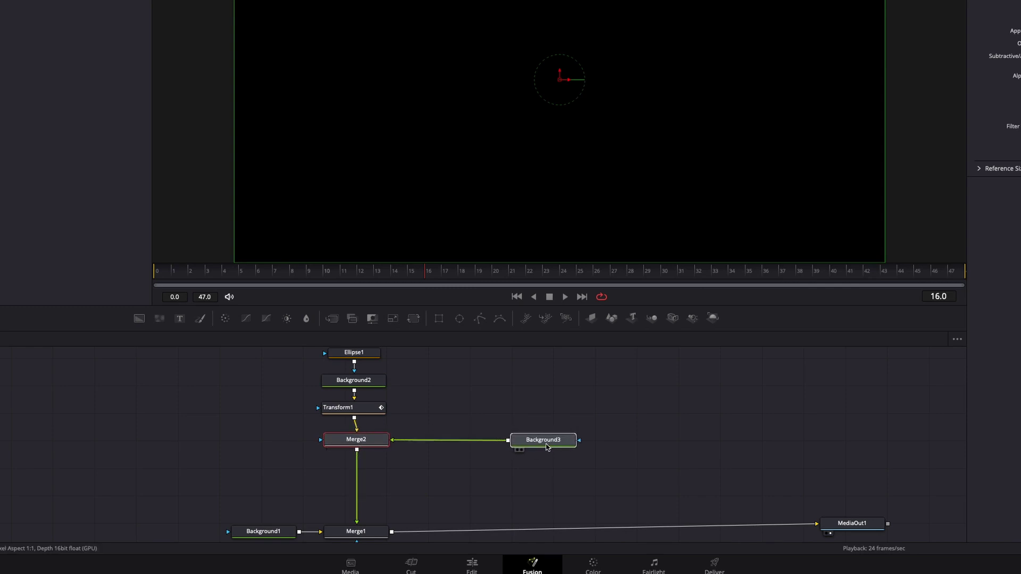
Step: Insert Transform2 after Background3 and give Background3 an Ellipse mask
click(536, 449)
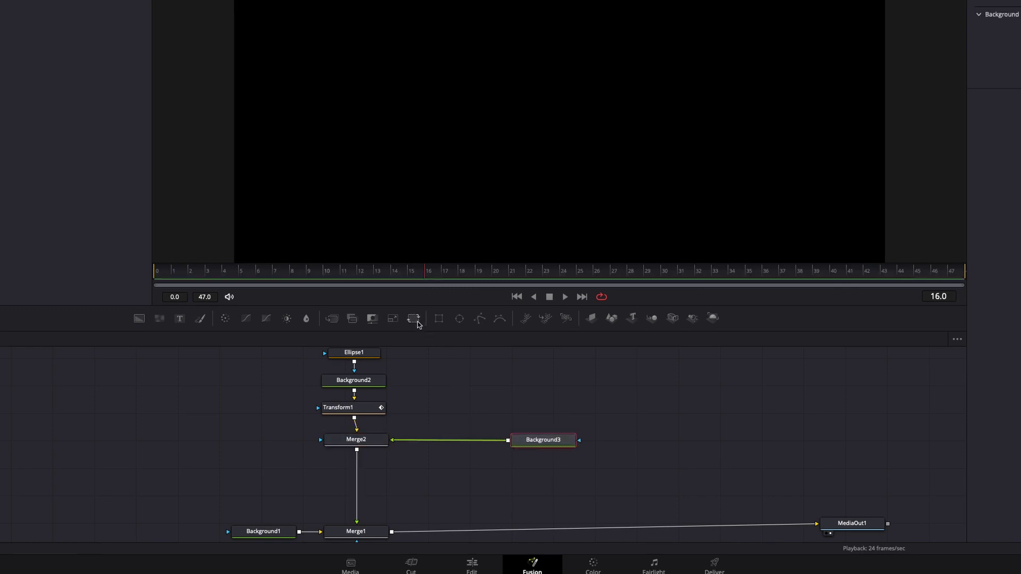
click(417, 321)
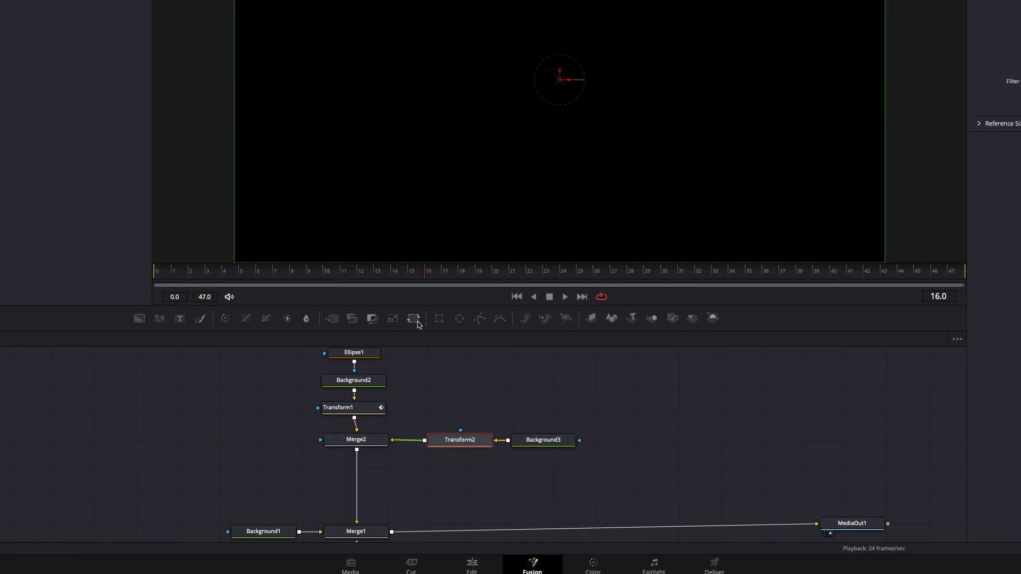
click(549, 444)
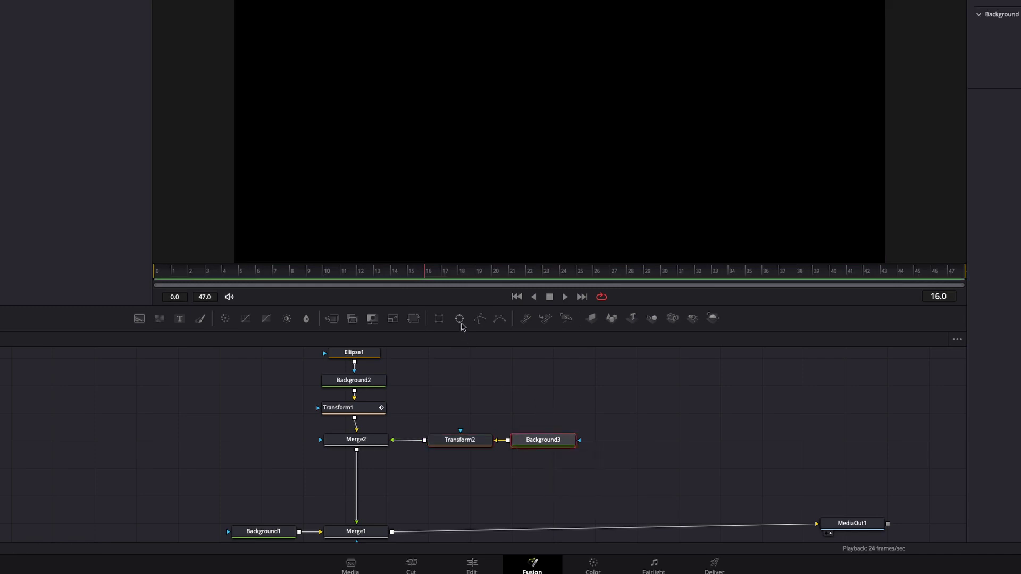
click(460, 319)
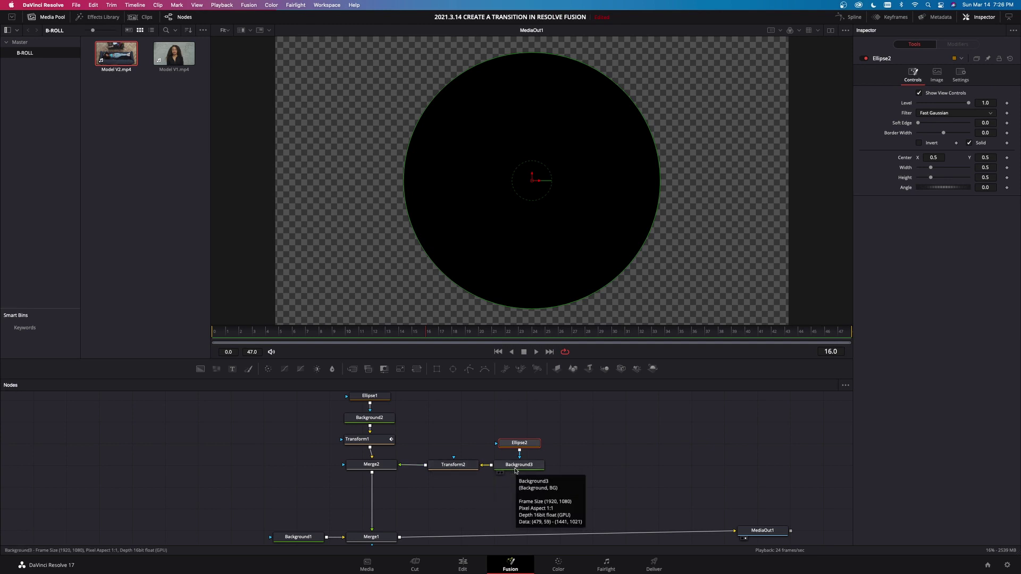
Step: Fill Background3 with a blue preset (Red 0.07, Green 0.6, Blue 0.91)
click(515, 470)
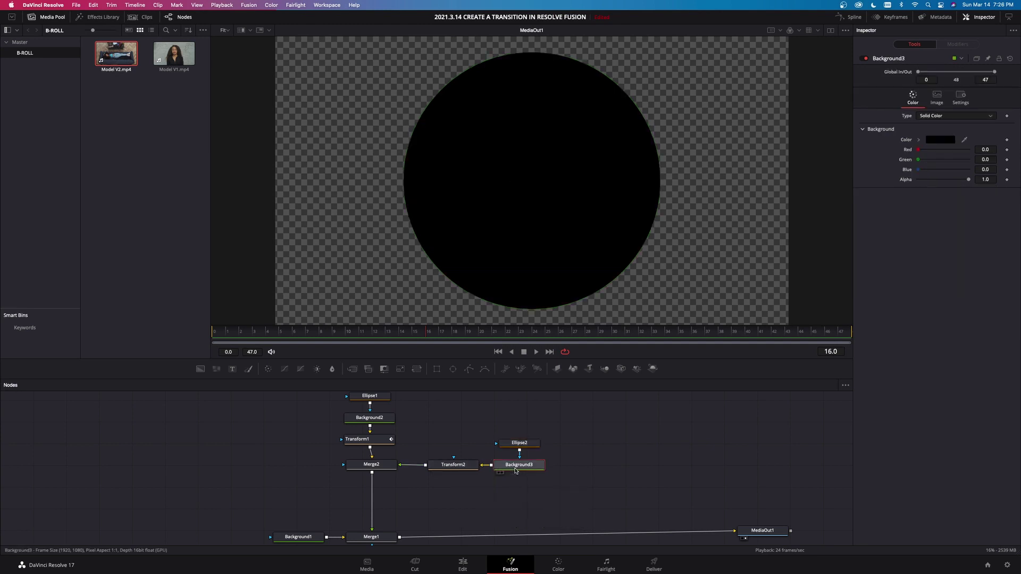
click(946, 141)
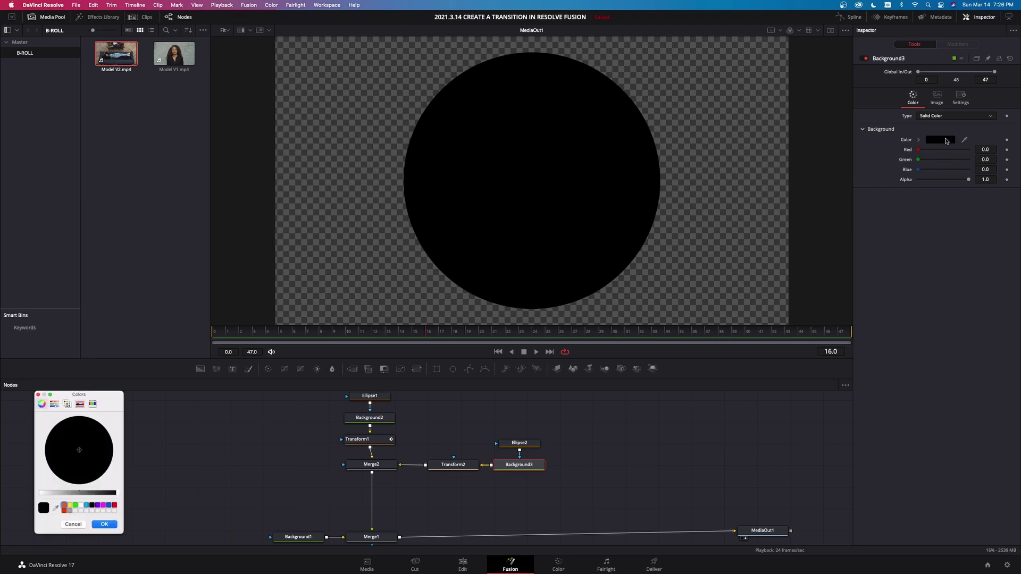
click(87, 506)
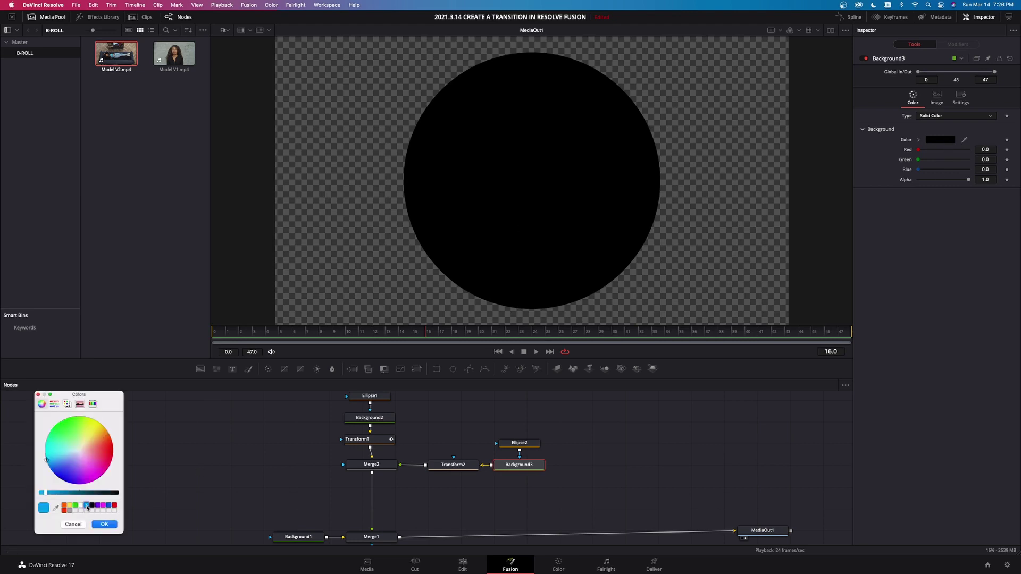
click(104, 524)
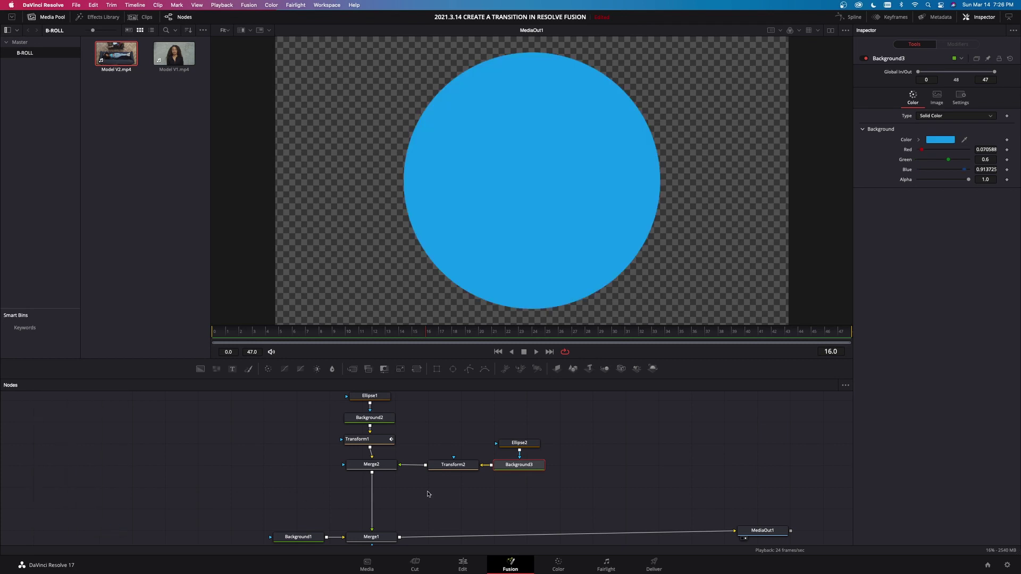
scroll(592, 482, up, 1)
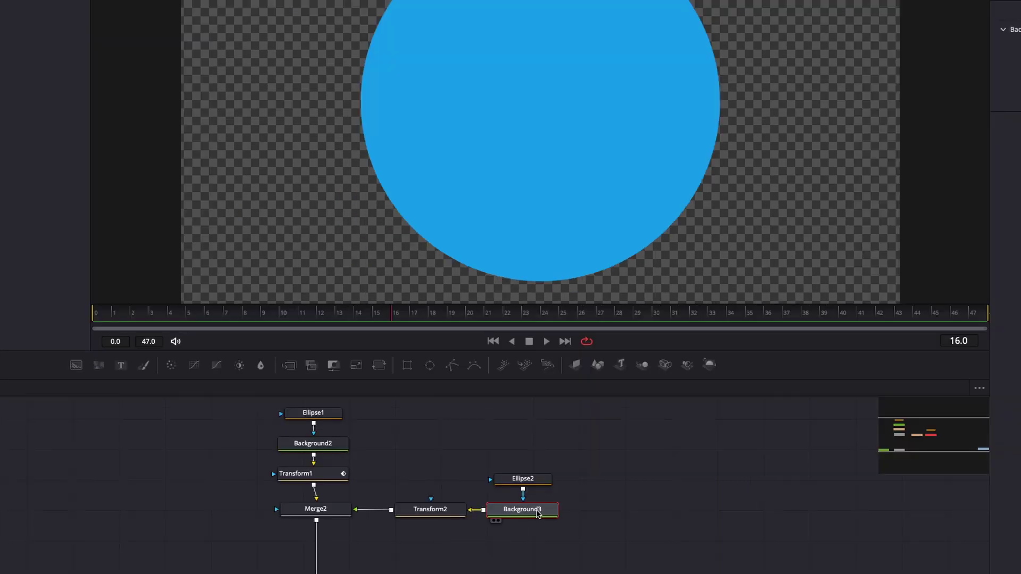
Step: Rename the Background3 node to BLUECIRCLE
right_click(538, 513)
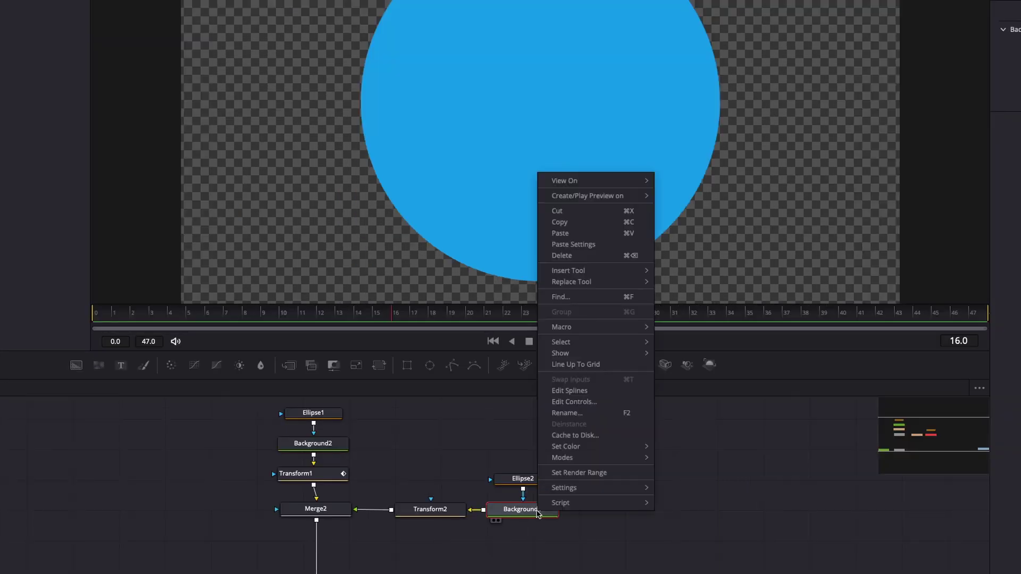
click(568, 413)
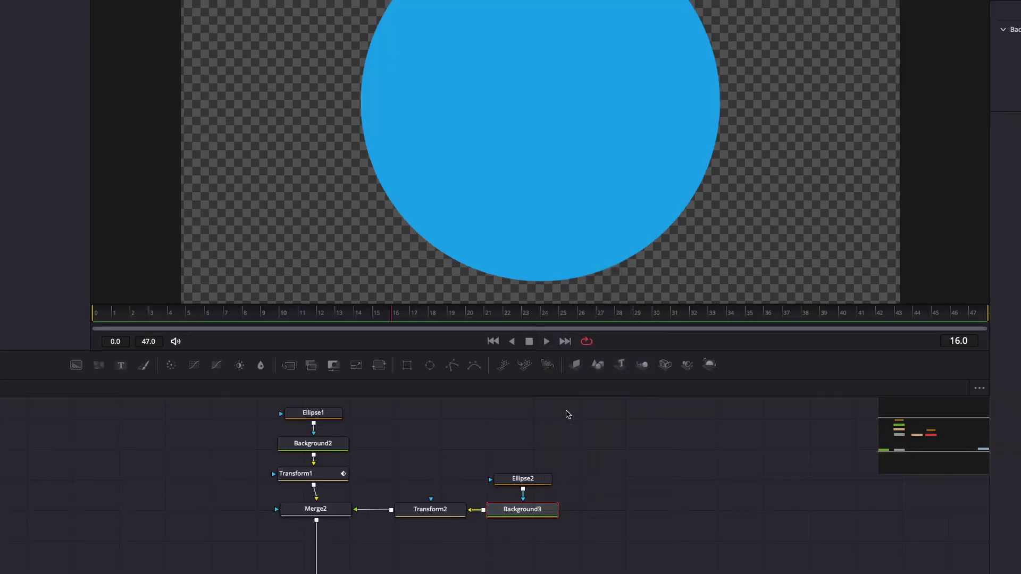
text(BLUE CIRCLE)
key(Return)
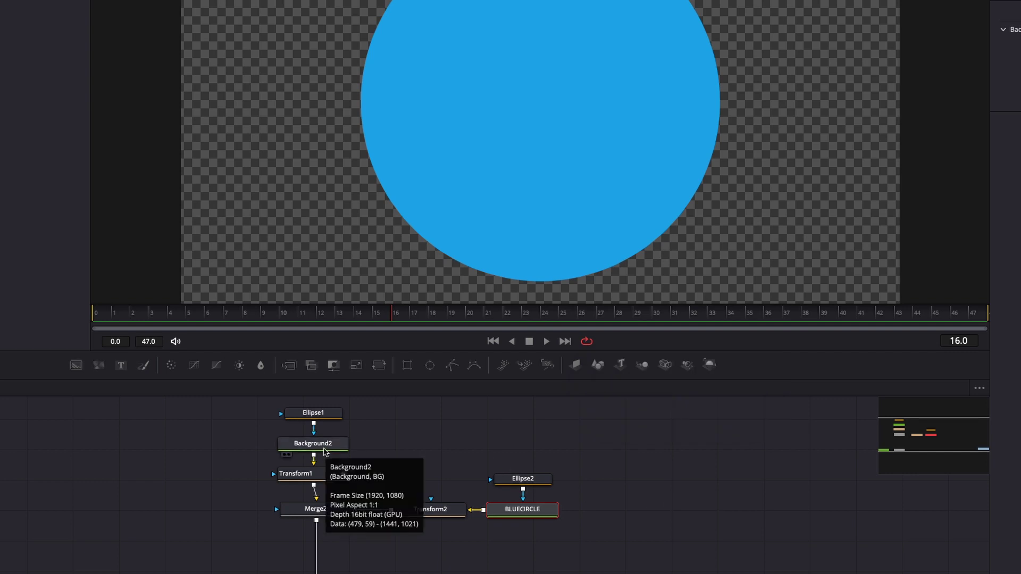
Step: Rename the Background2 node to ORANGECIRCLE
click(326, 452)
right_click(325, 452)
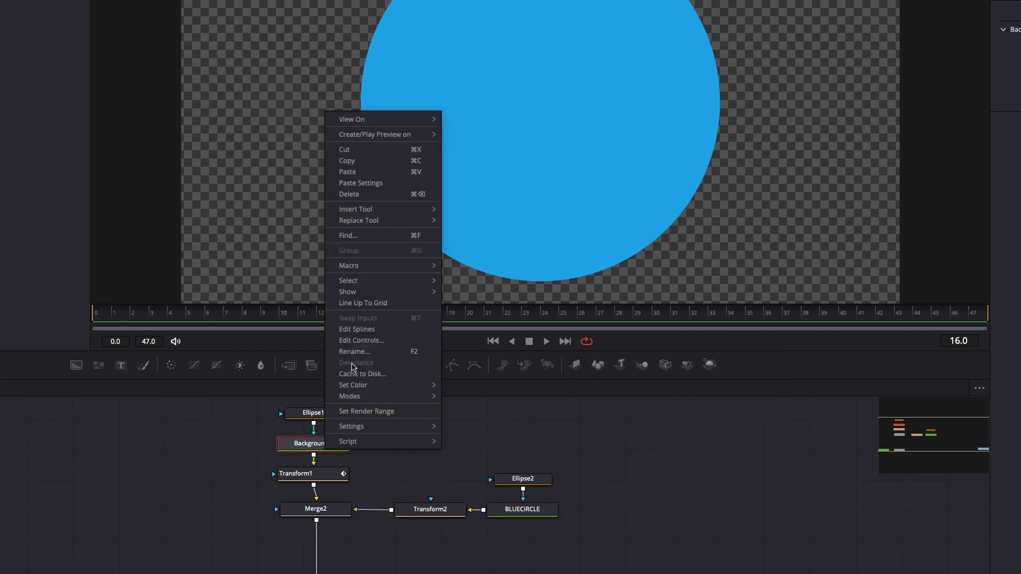
click(437, 353)
text(ORANGE CIRL)
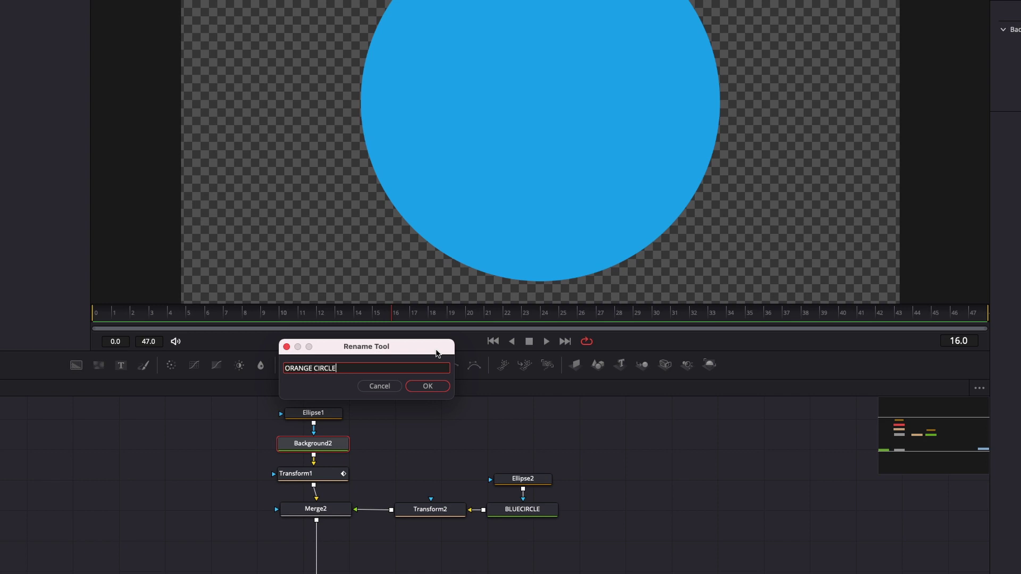
text(LE)
key(Return)
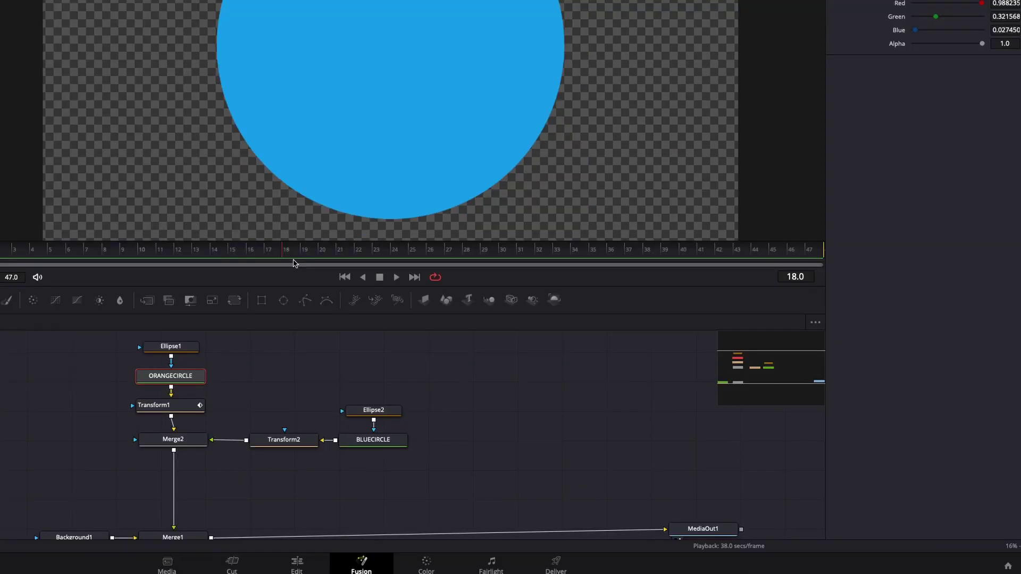
Step: Keyframe Transform2's Center X from -0.728 at frame 0 to 1.53 at frame 18
click(300, 444)
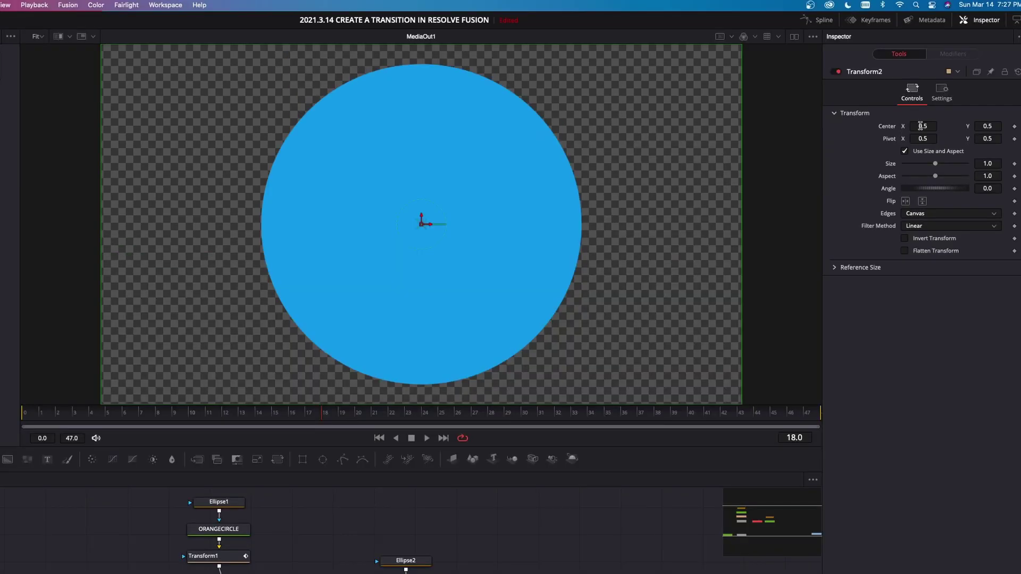
drag(920, 126, 1002, 142)
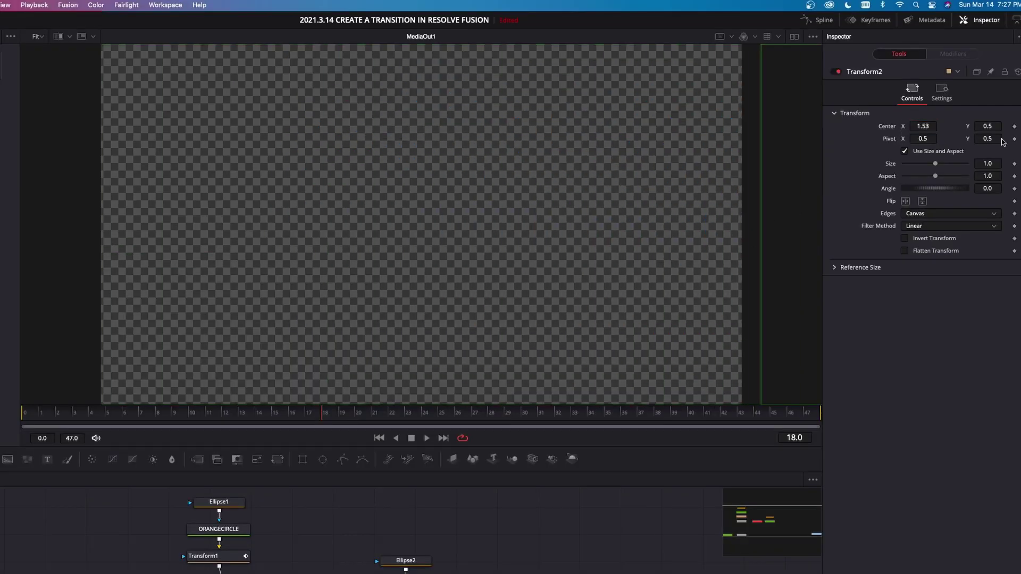
click(1014, 127)
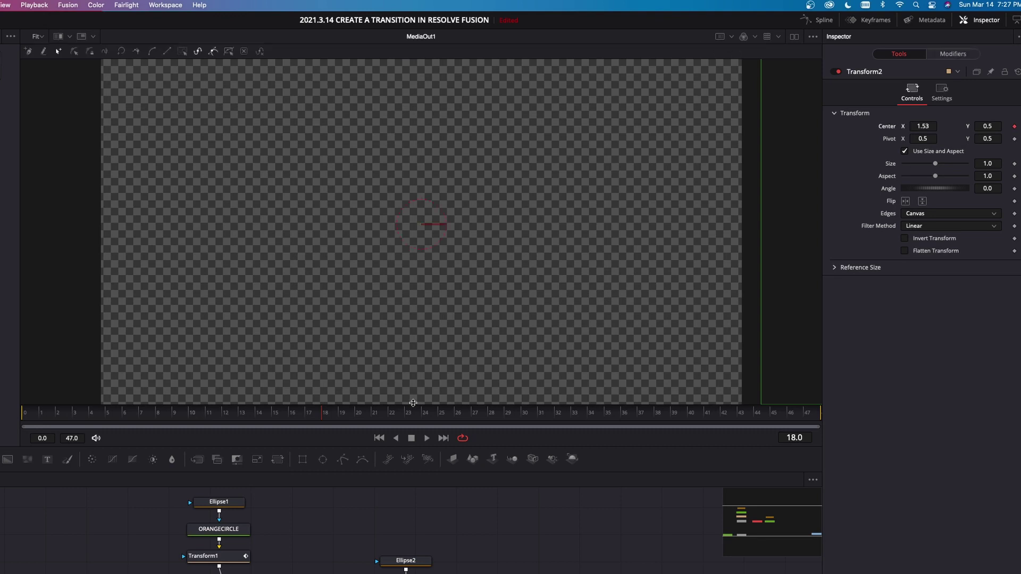
drag(321, 413, 14, 424)
drag(931, 124, 751, 126)
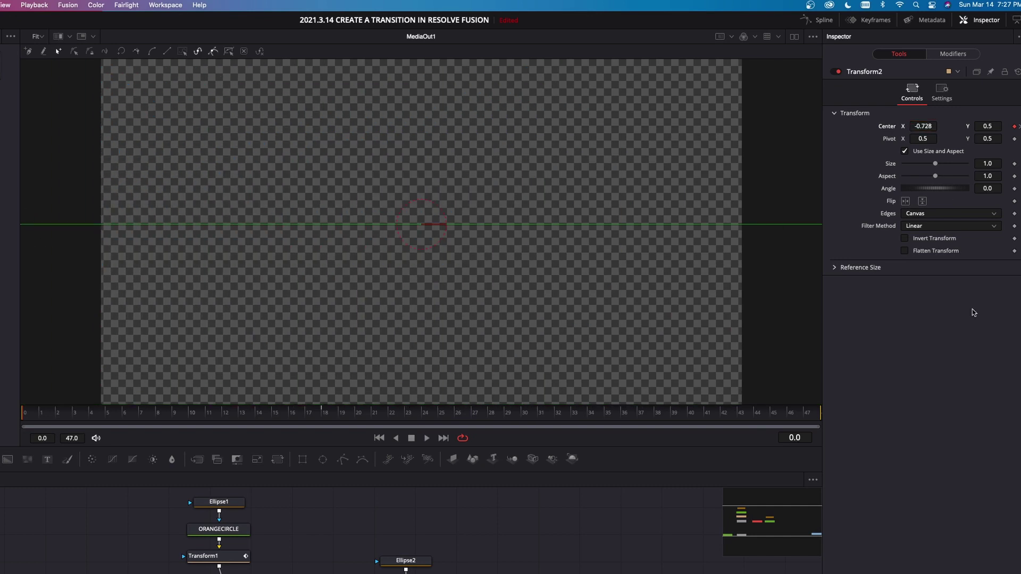
Step: Play and scrub the timeline to check the blue circle's slide
key(space)
key(space)
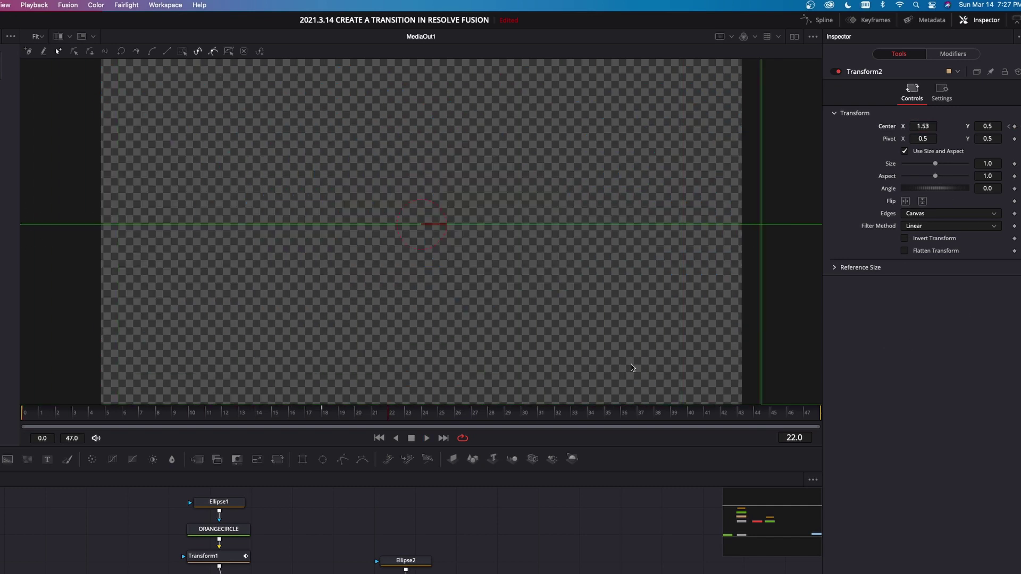
click(71, 416)
drag(71, 416, 355, 417)
click(178, 415)
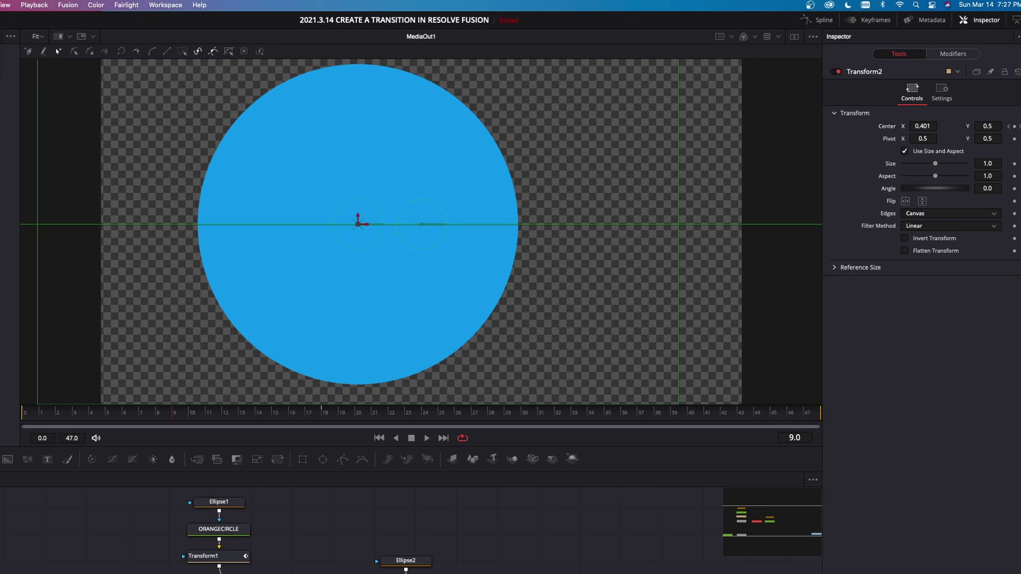
Step: In the Spline editor, smooth both Center keyframes and stretch the ease into the final keyframe
click(817, 20)
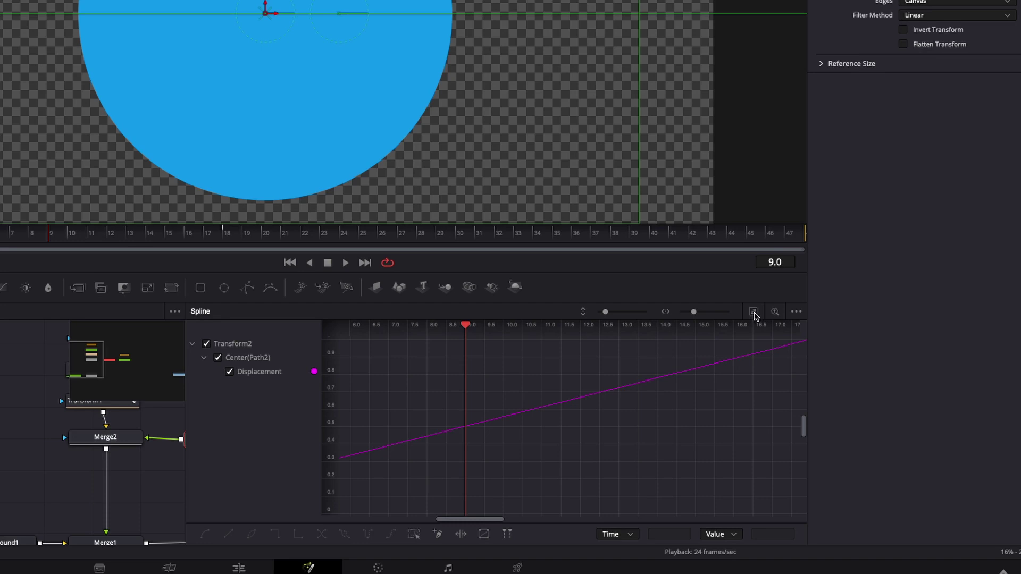
click(754, 312)
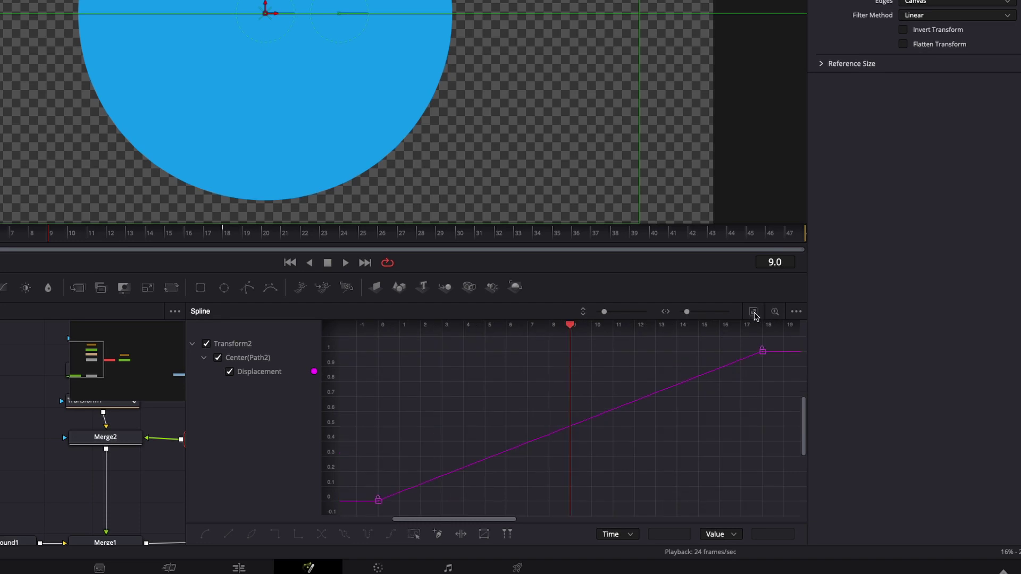
drag(350, 343, 800, 525)
key(shift+s)
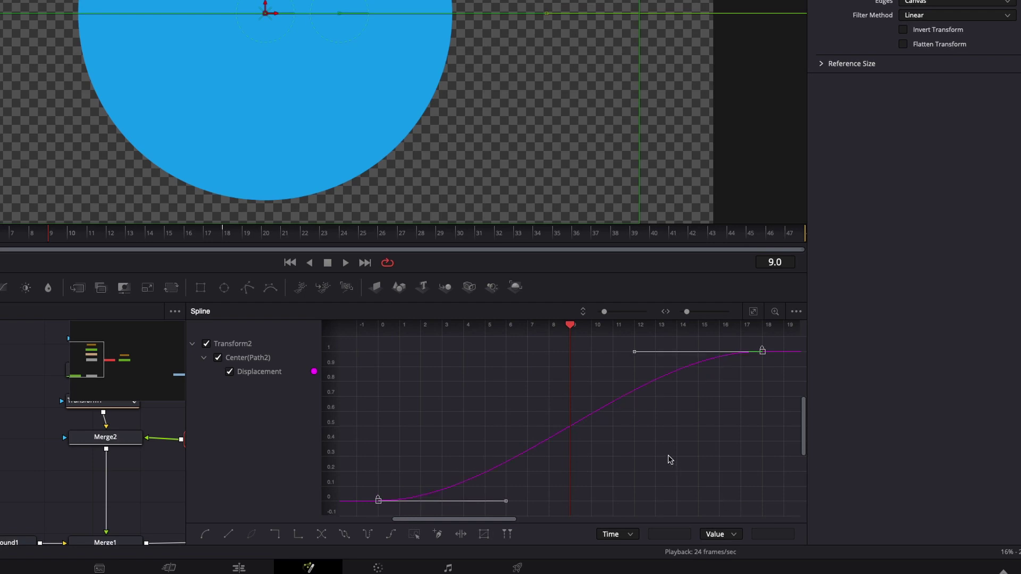
drag(634, 352, 372, 361)
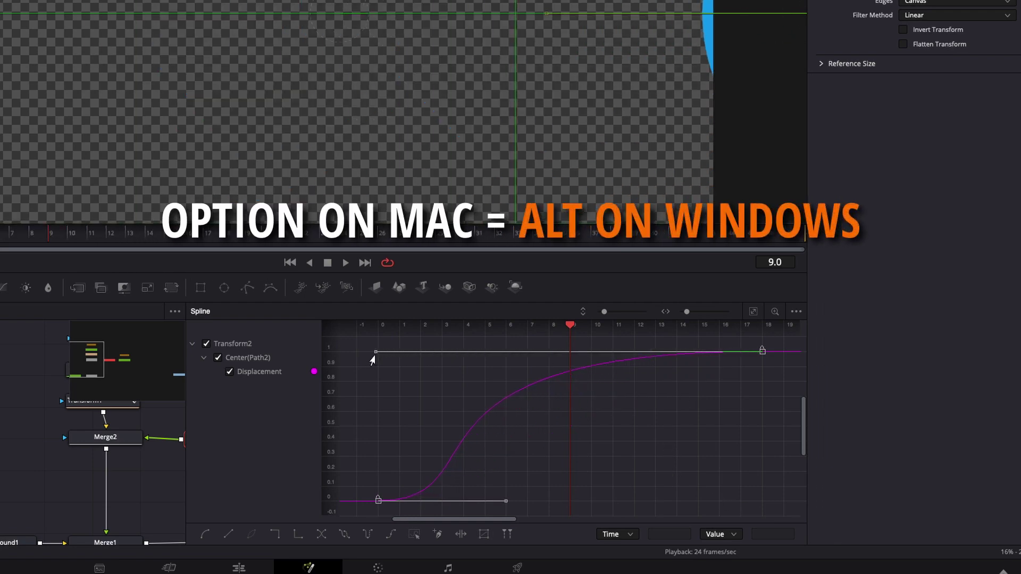
Step: Play back the eased blue slide, then drag a new Background generator into the node graph
key(space)
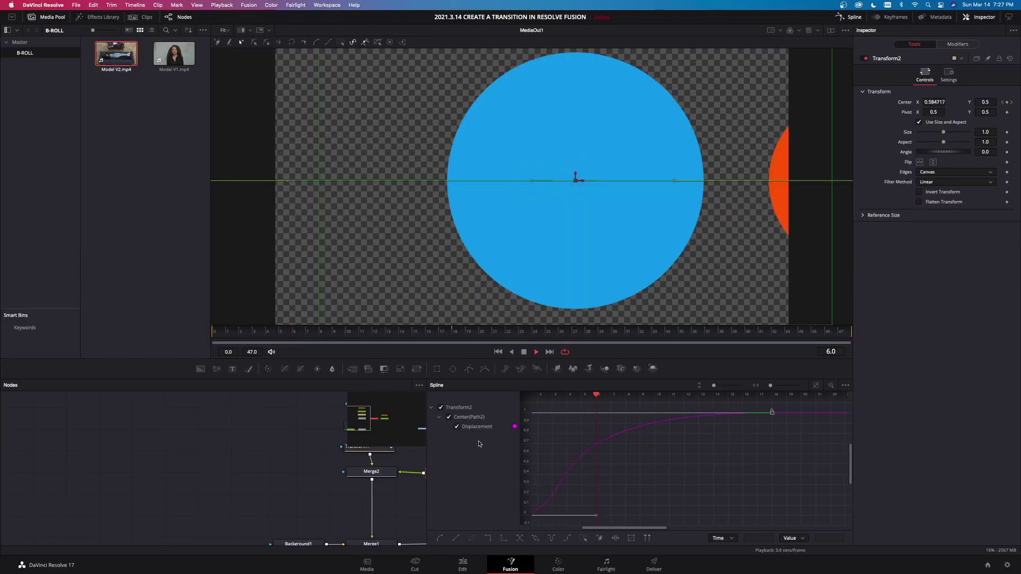
key(space)
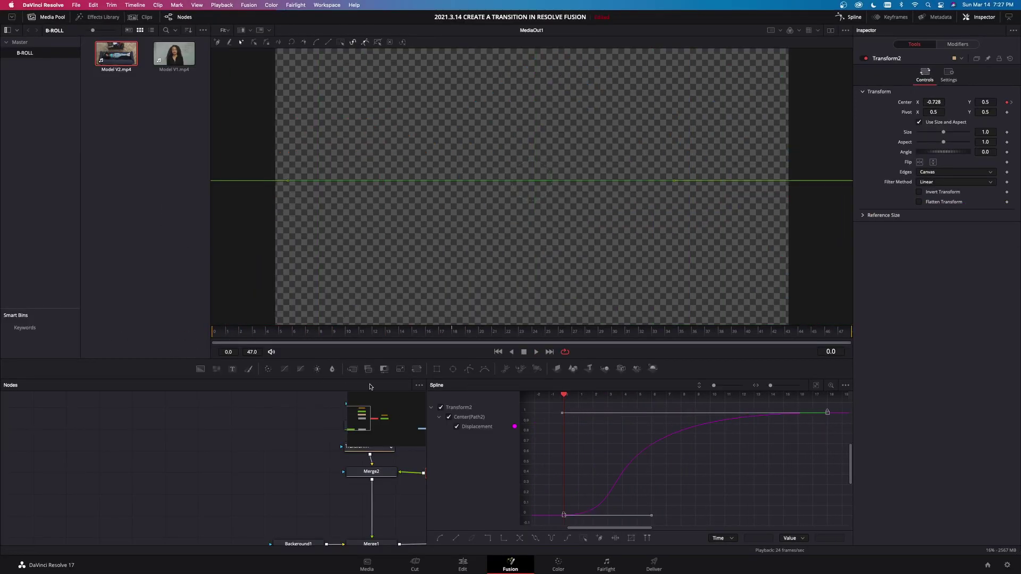
key(space)
key(space)
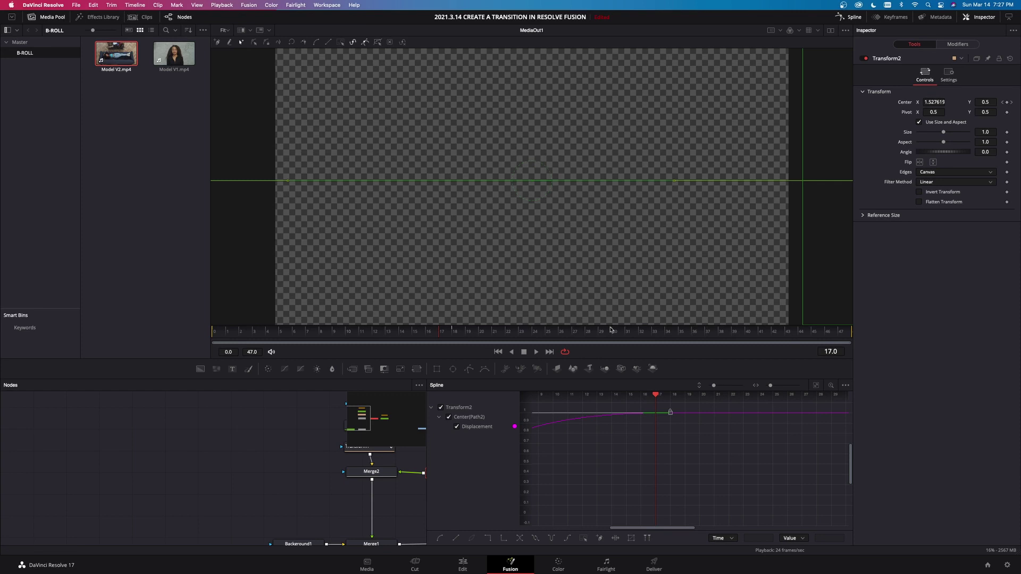
click(849, 17)
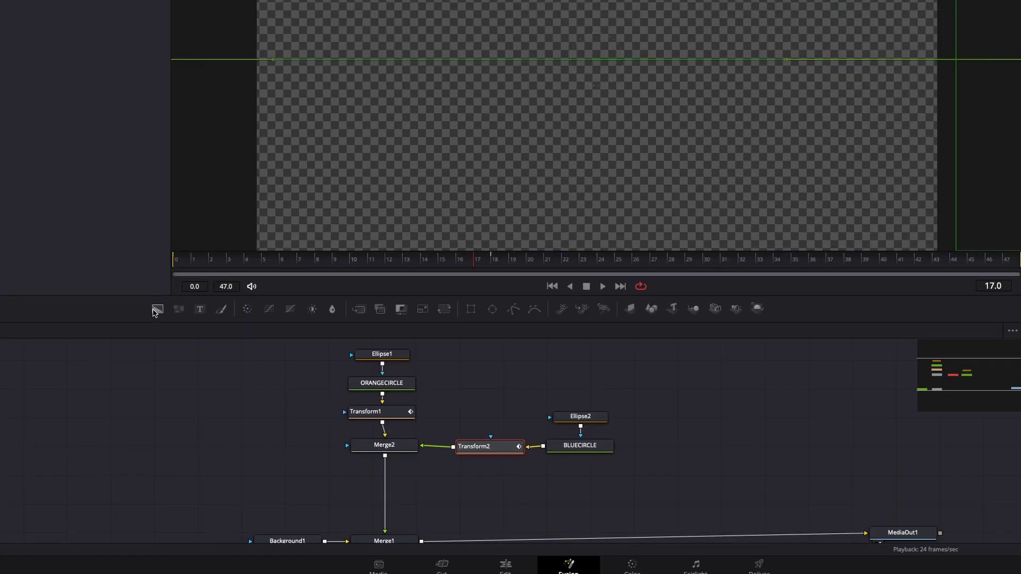
drag(155, 311, 386, 470)
Step: Add a Transform and an Ellipse mask to the new Background2 node
drag(254, 478, 166, 480)
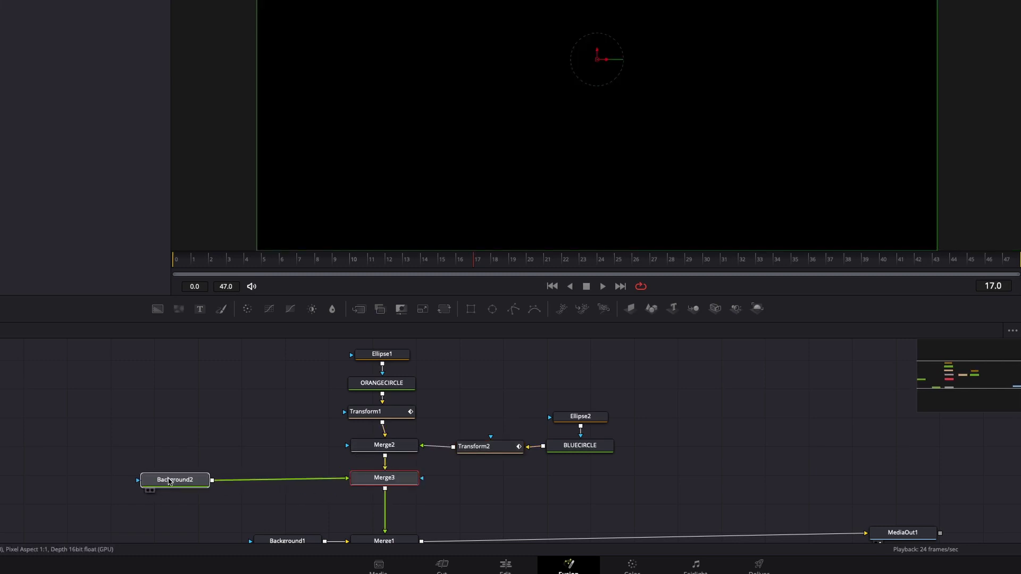
click(441, 310)
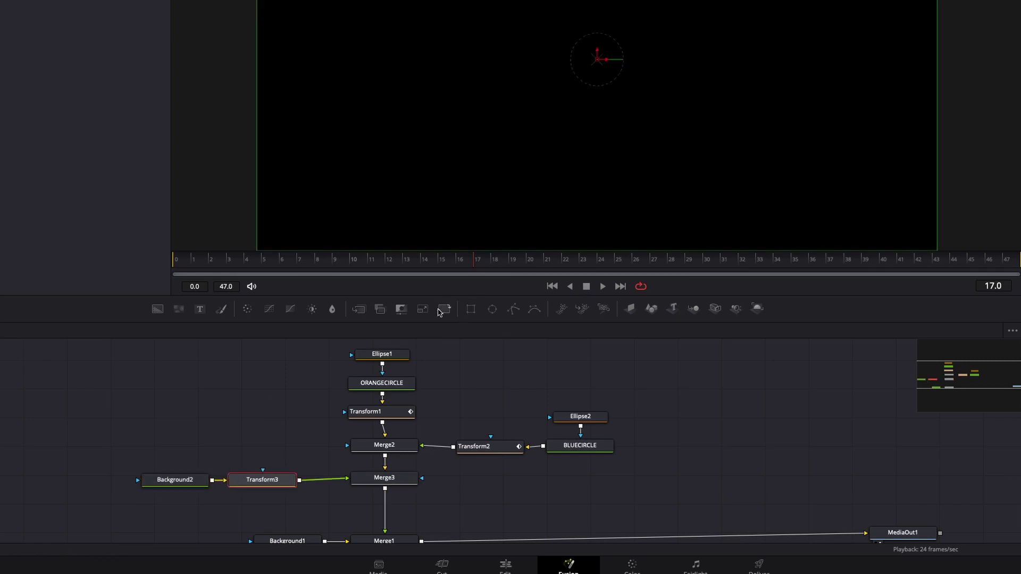
click(182, 483)
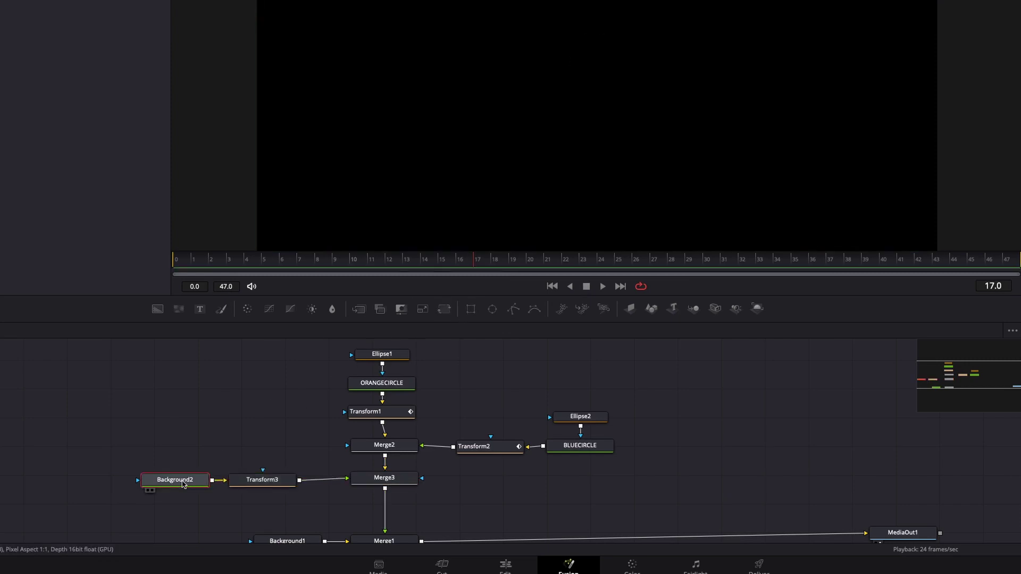
click(491, 310)
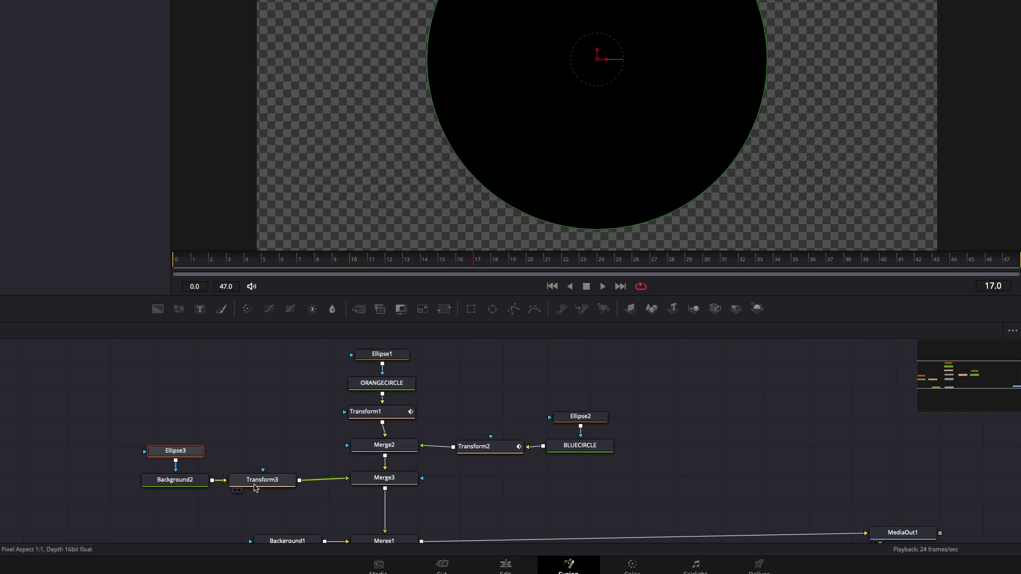
Step: Rename the new Background2 node to WHITECIRCLE
right_click(184, 483)
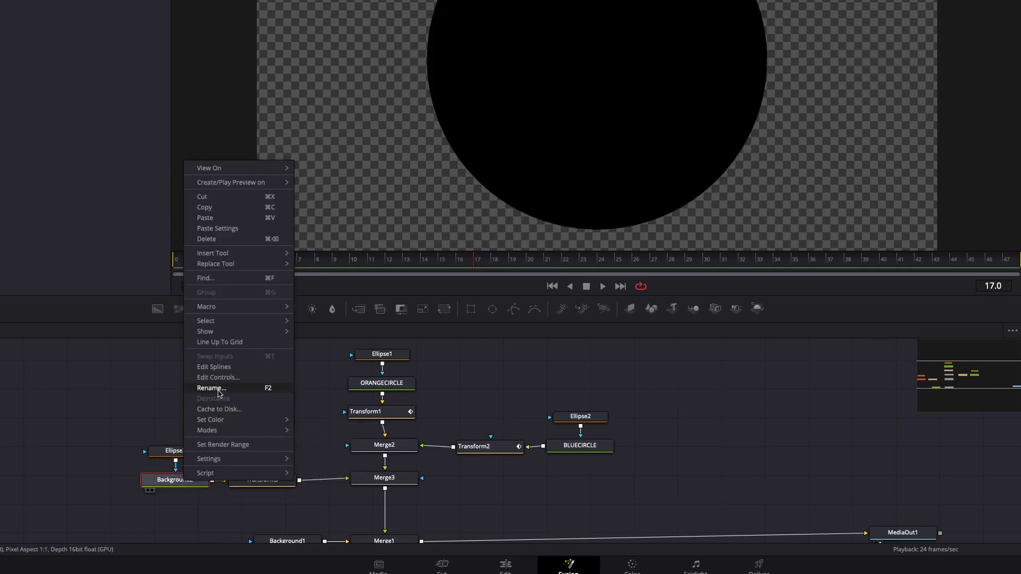
click(218, 390)
text(WHITE CIRCLE)
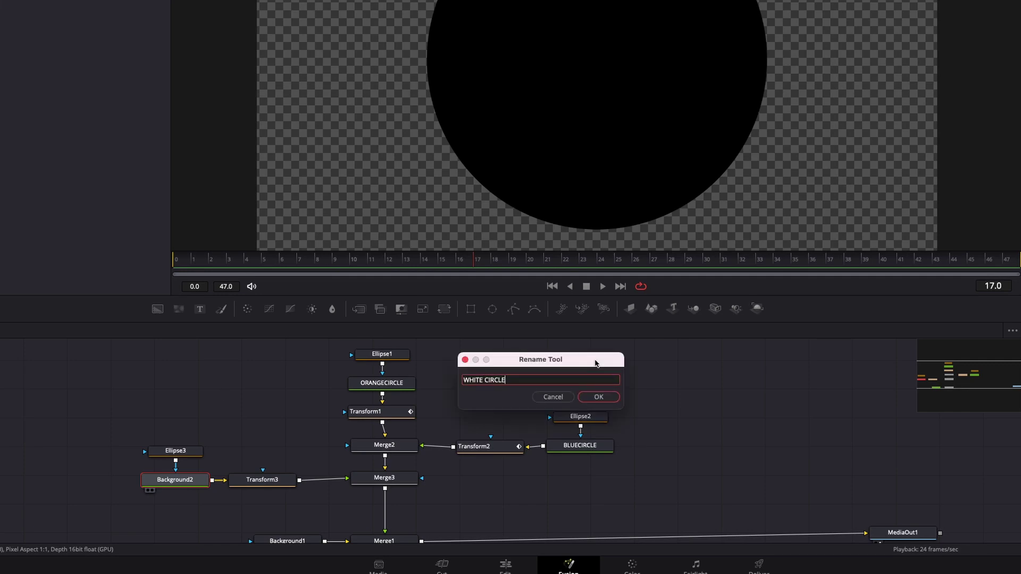
key(Return)
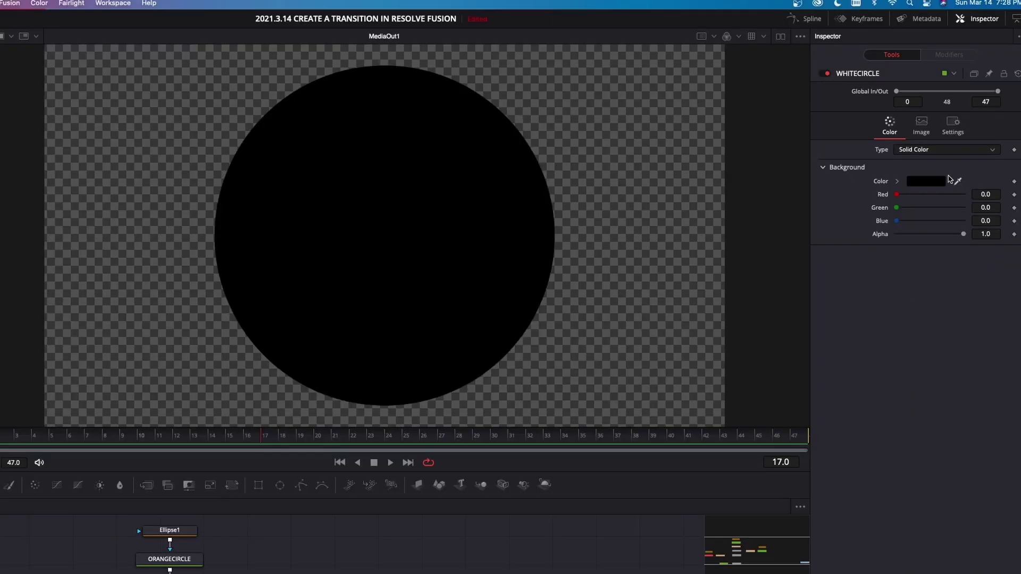
Step: Set the WHITECIRCLE fill colour to white (Red, Green and Blue 1.0)
click(924, 182)
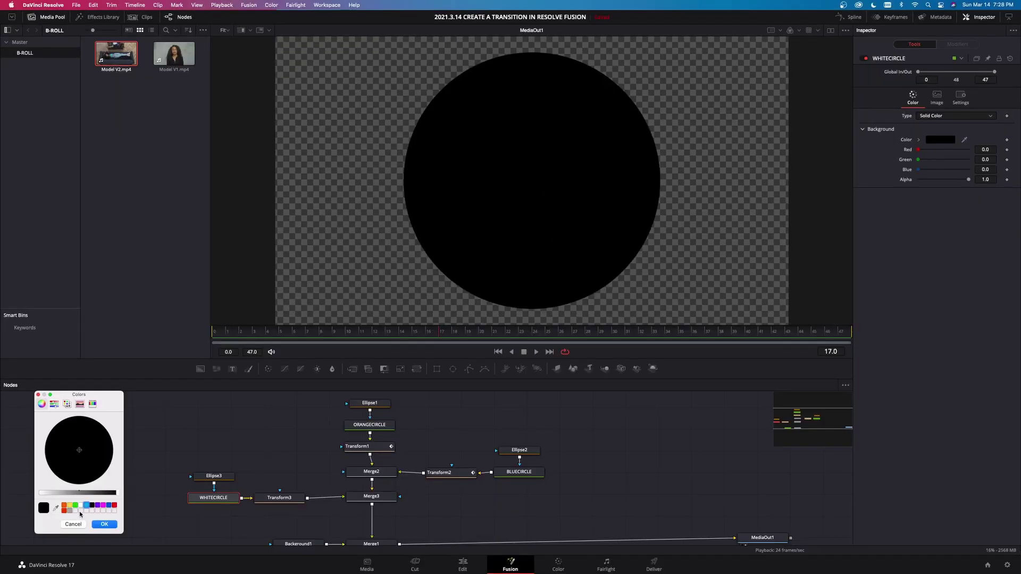
click(82, 508)
click(105, 524)
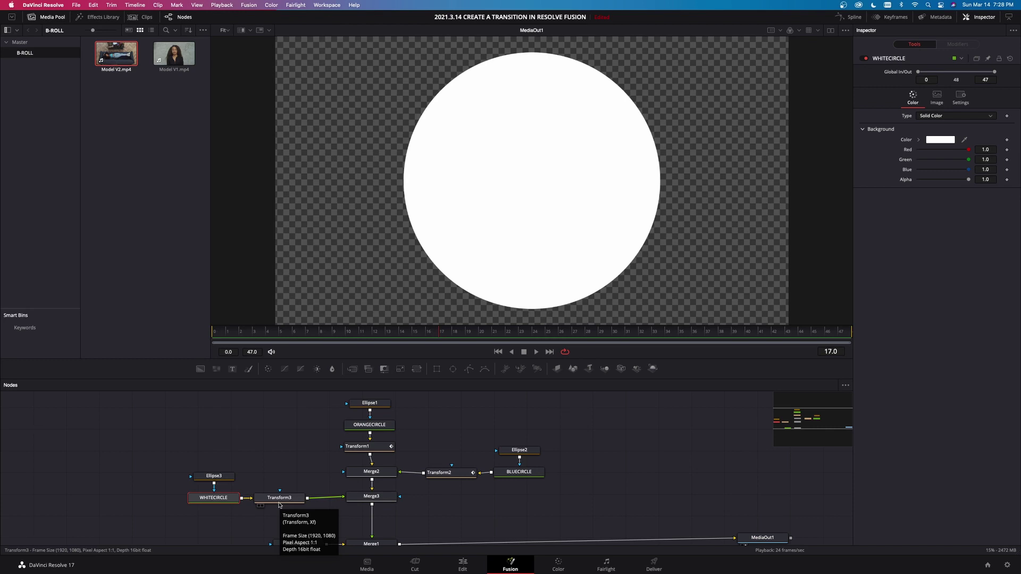
click(280, 503)
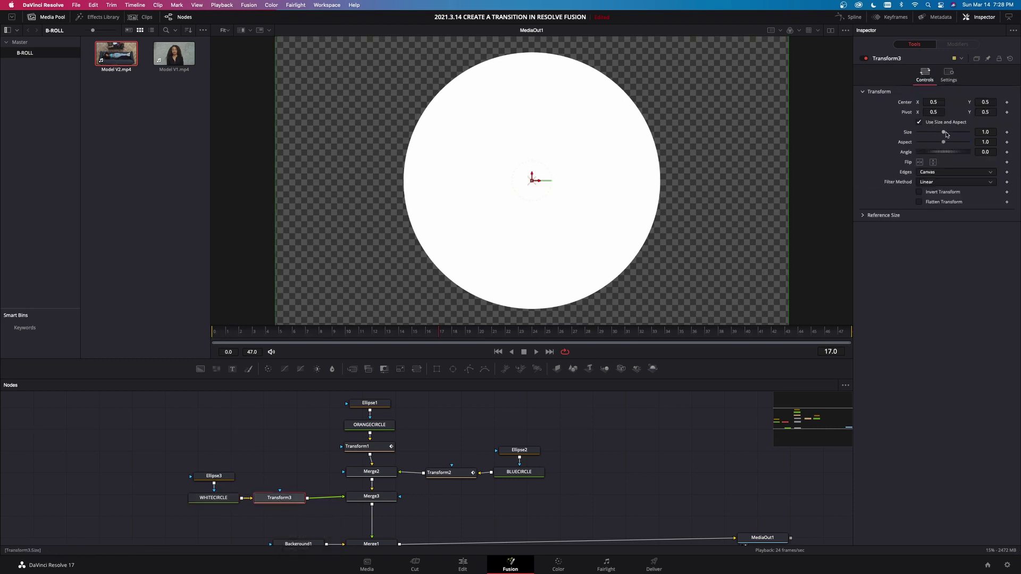
Step: Set Transform3 Size to 1.95 and keyframe Center X from -1.232 at frame 0 to the right edge at frame 33
drag(945, 134, 951, 135)
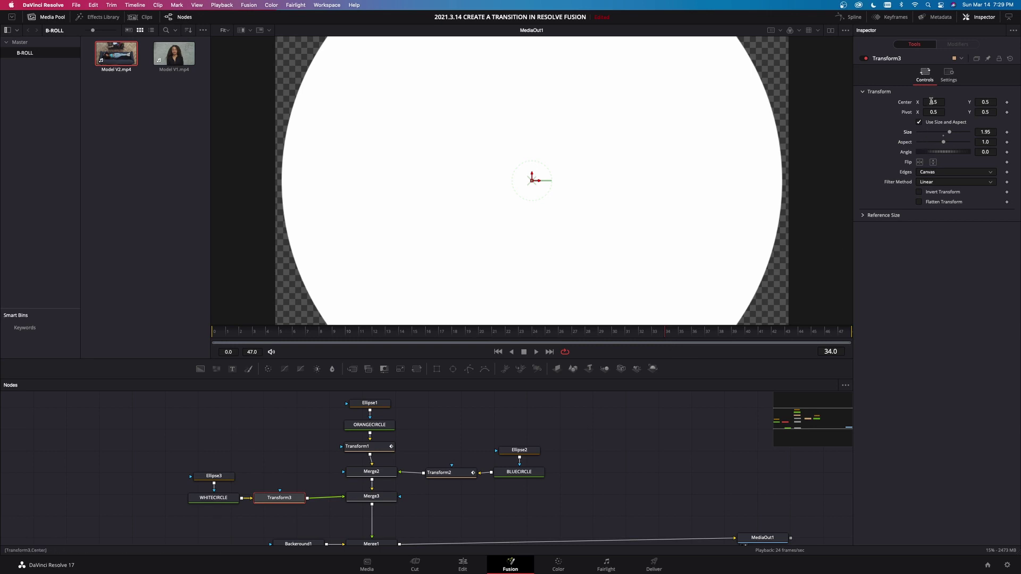
drag(932, 101, 956, 104)
click(1007, 103)
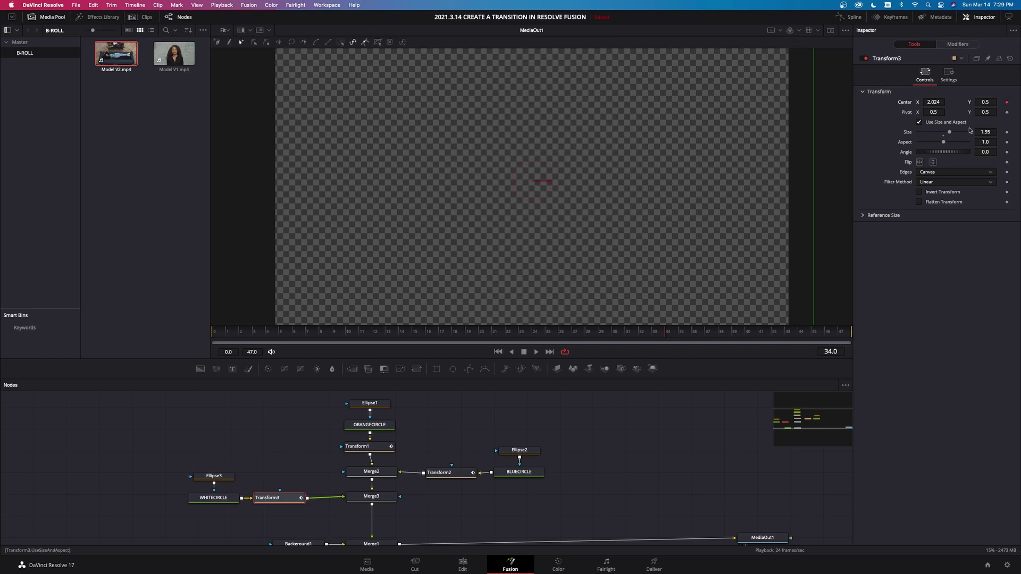
click(512, 354)
drag(933, 102, 904, 102)
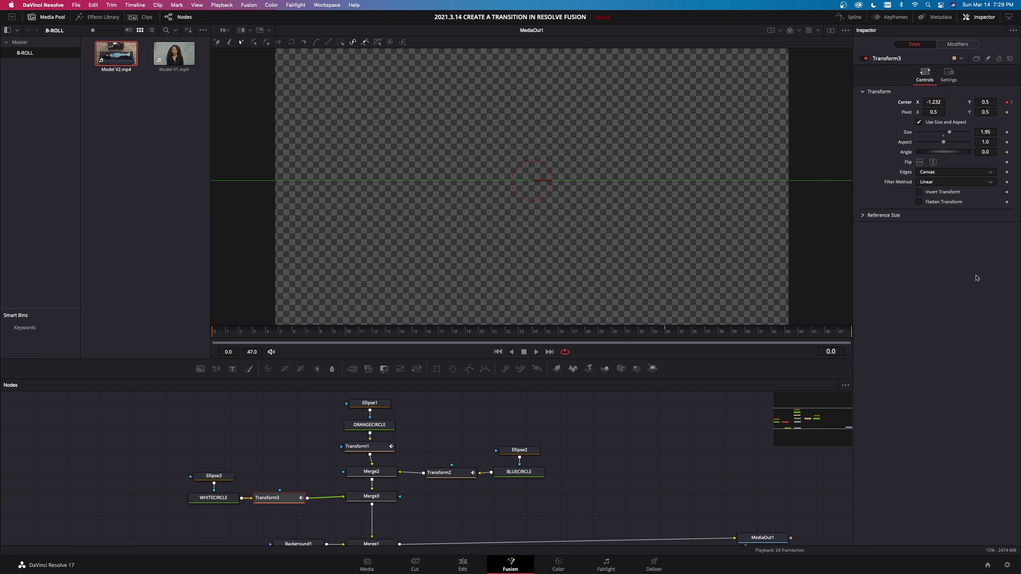
drag(372, 332, 679, 335)
key(space)
key(space)
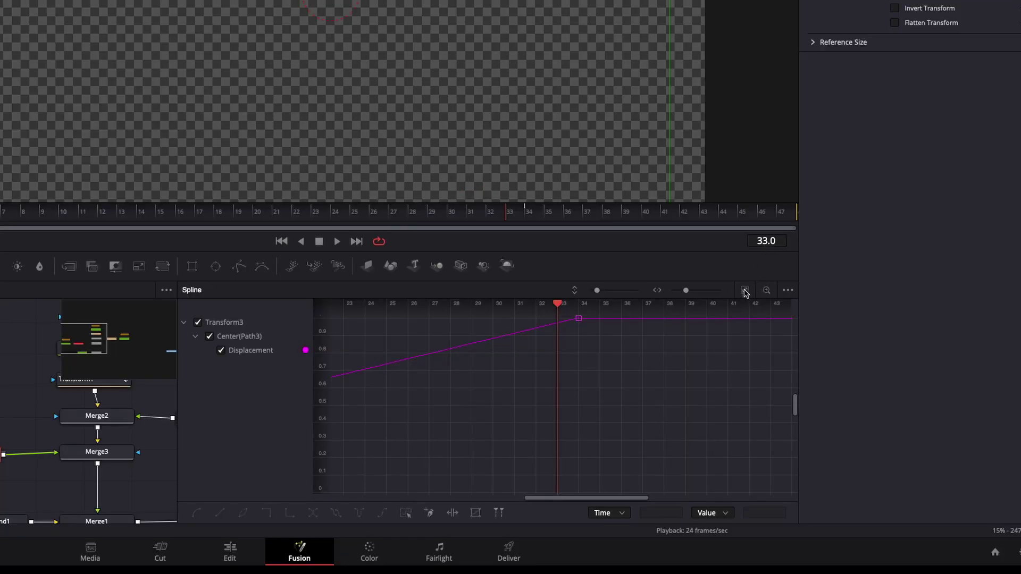
Step: Smooth both Transform3 keyframes and drag the end handle far left for a strong ease-out
click(745, 291)
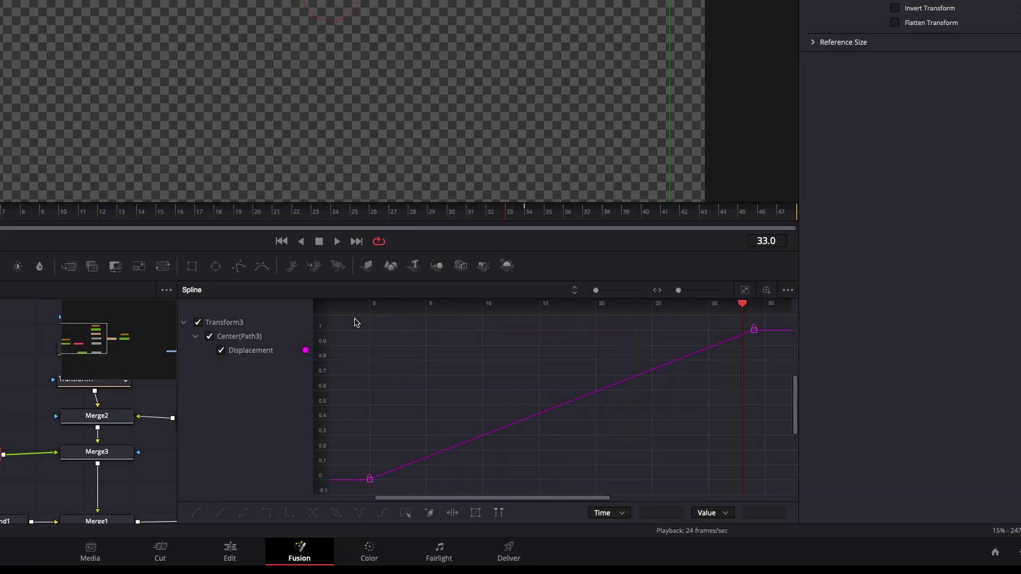
drag(348, 320, 772, 504)
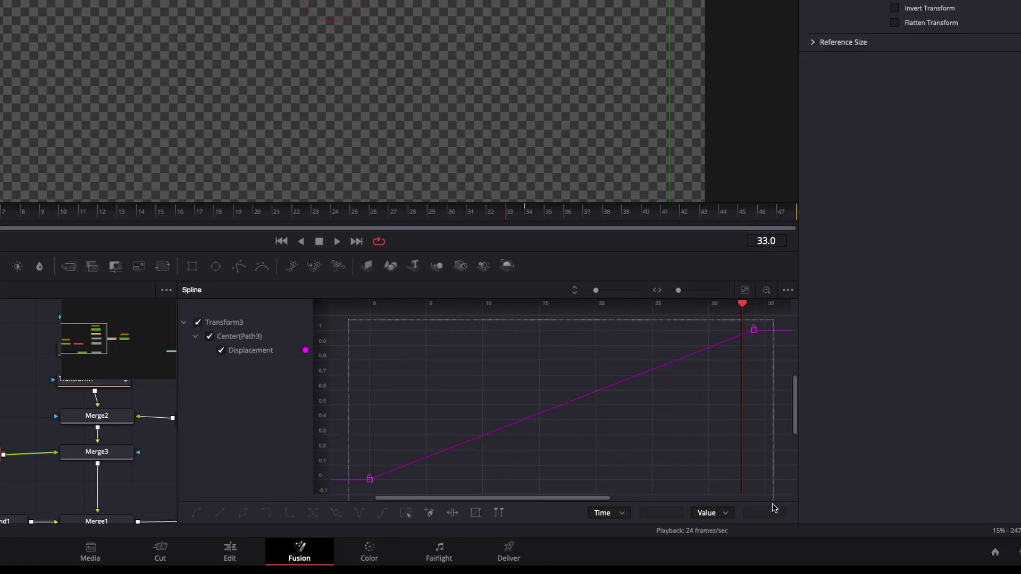
key(s)
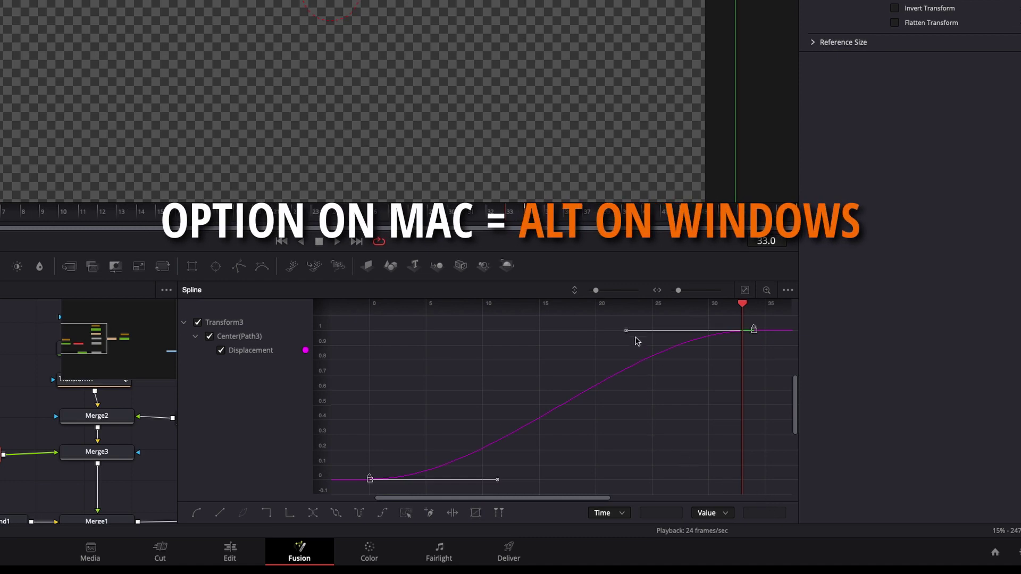
drag(624, 334, 372, 346)
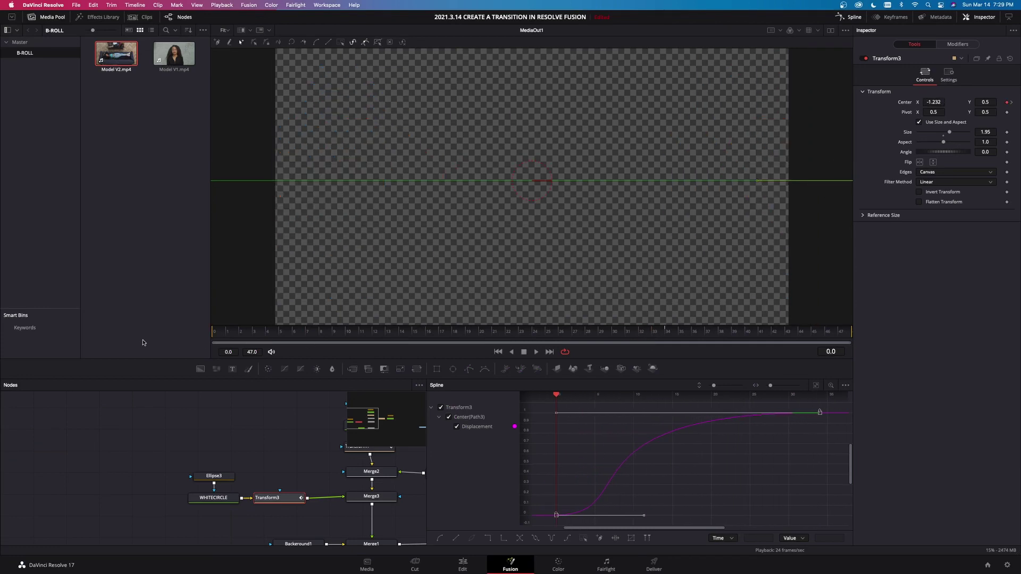
key(space)
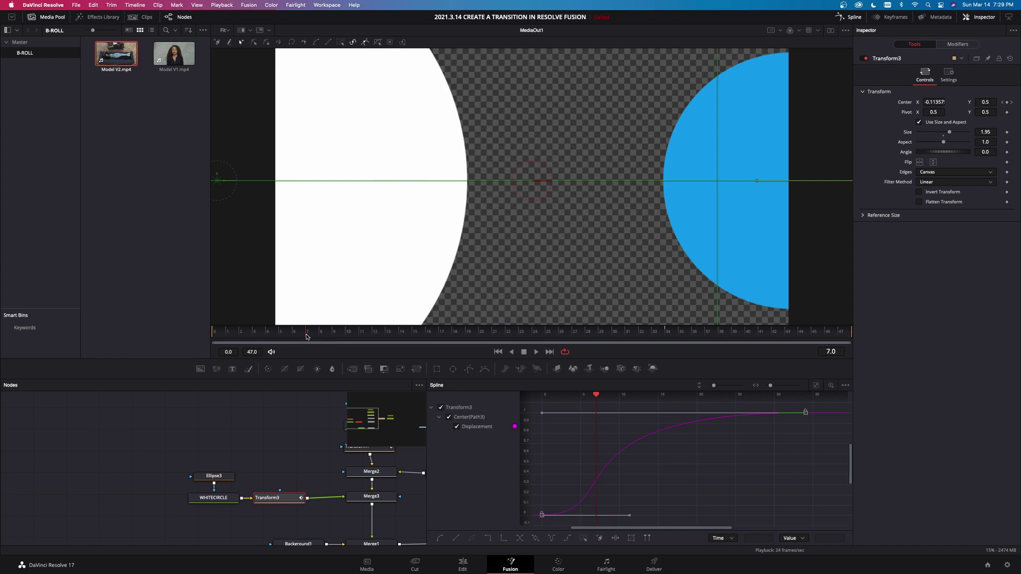
Step: Tick Motion Blur in the Settings of Transform1, Transform2 and Transform3 (Quality 2, Shutter Angle 180)
click(849, 16)
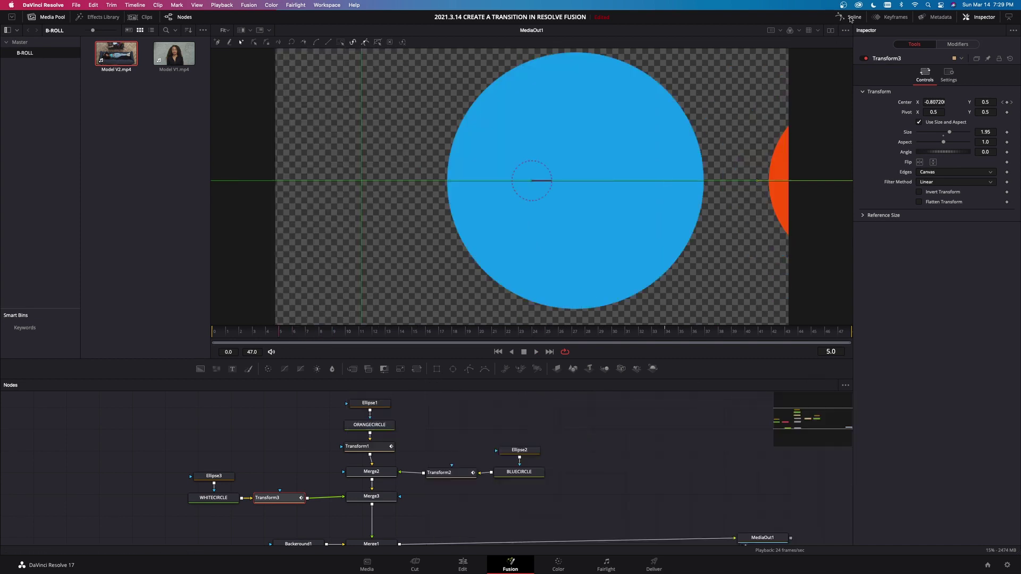
scroll(606, 475, up, 1)
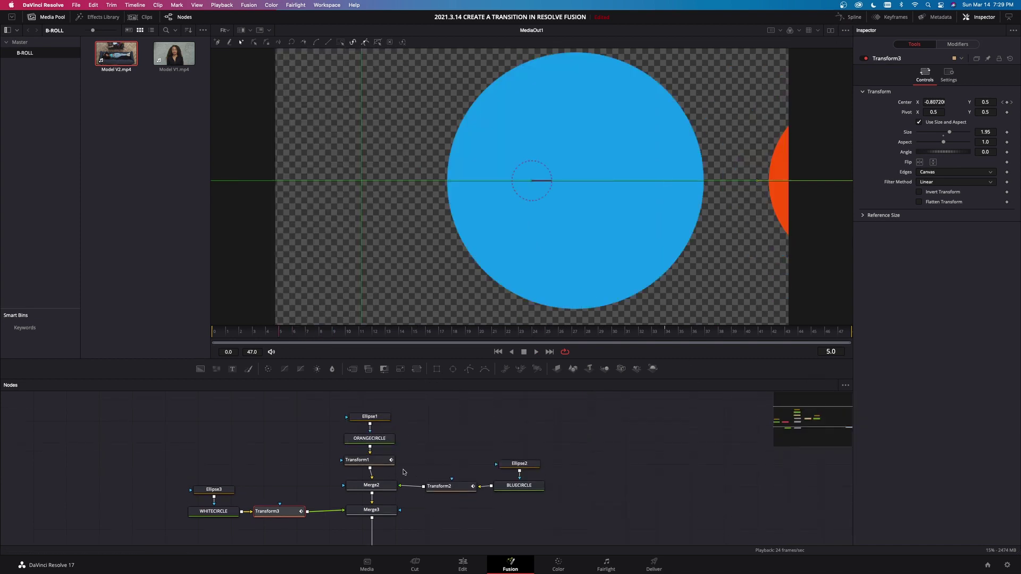
click(378, 464)
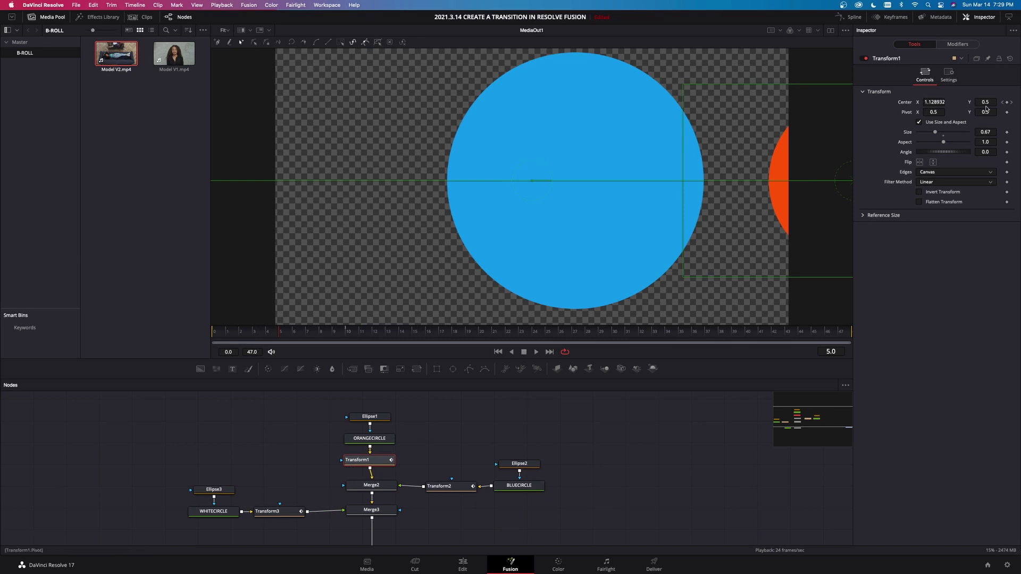
click(952, 79)
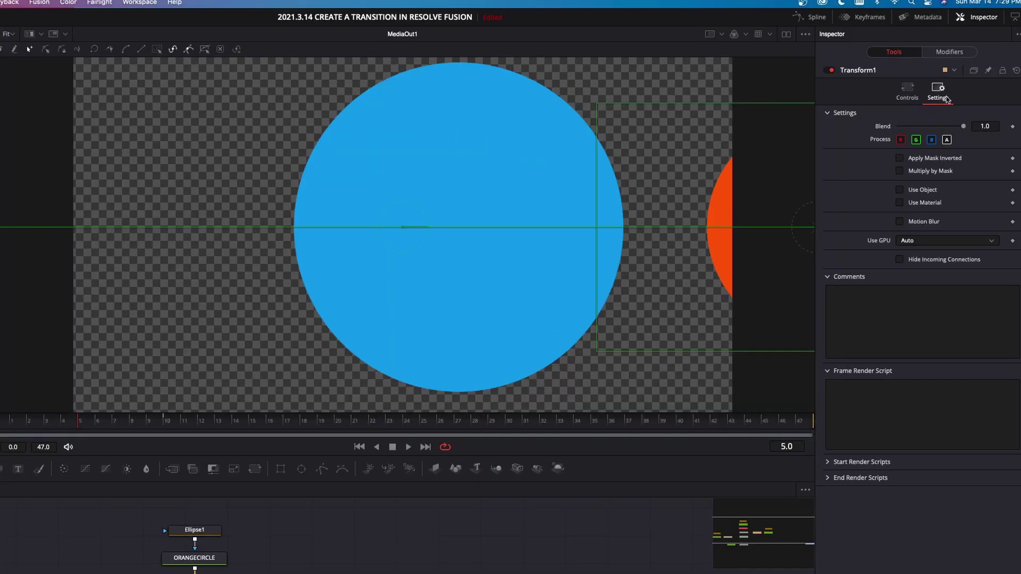
click(916, 223)
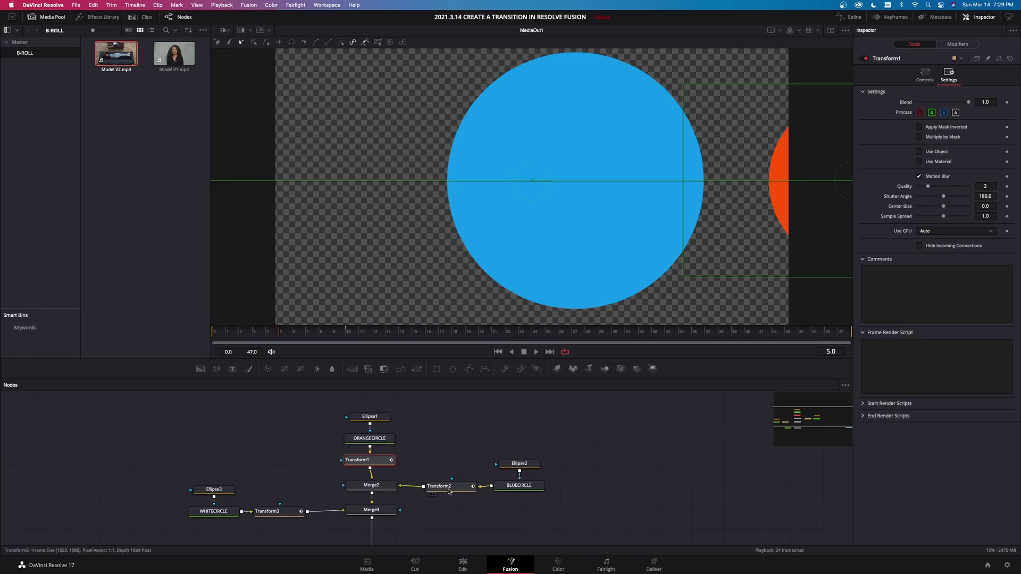
click(449, 485)
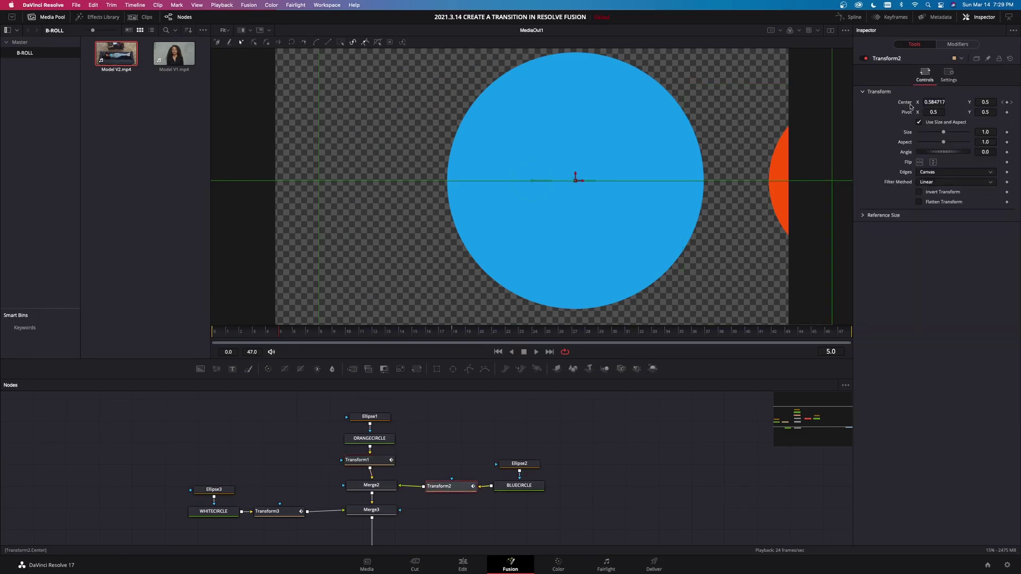
click(948, 75)
click(919, 176)
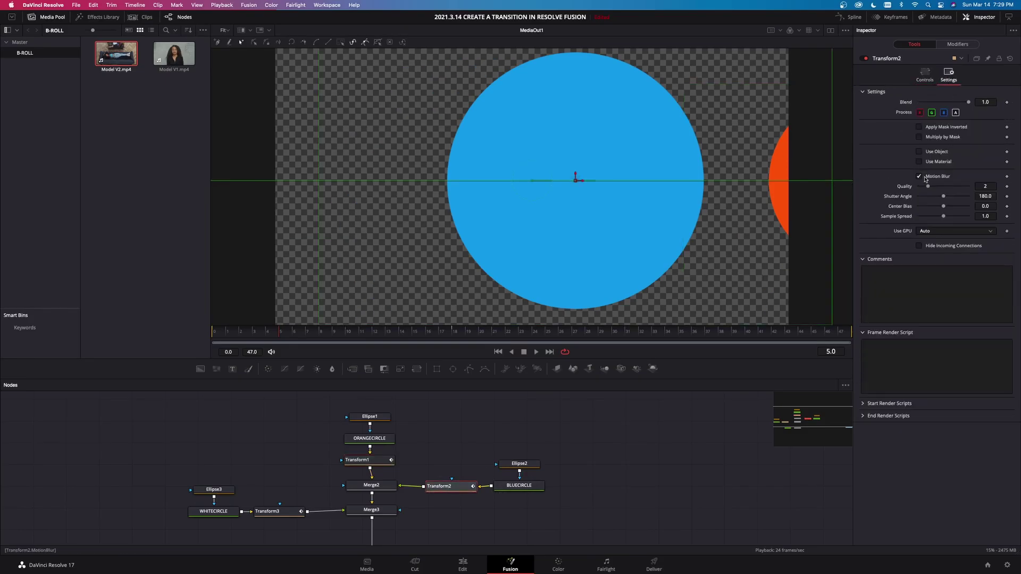
click(296, 514)
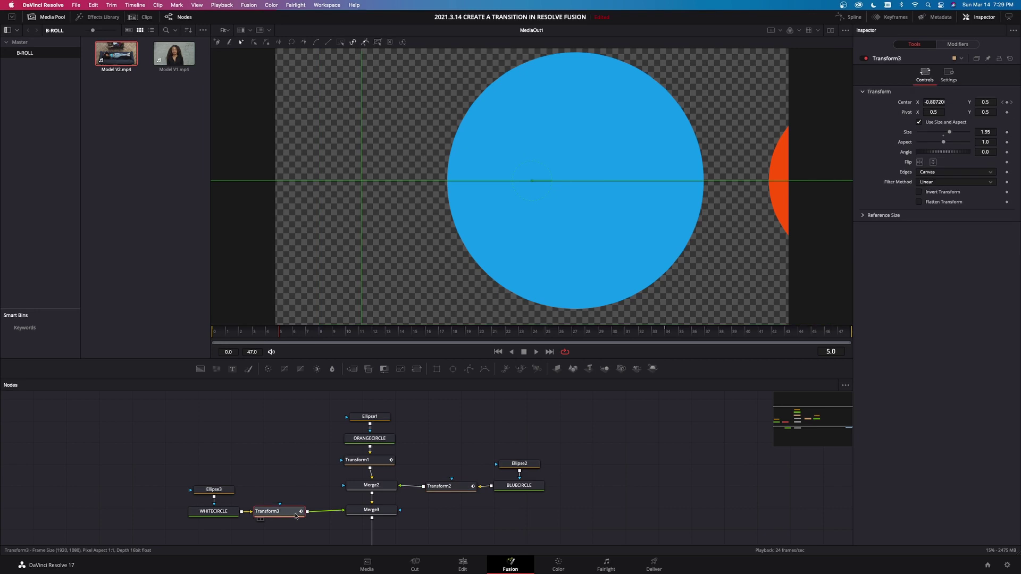
click(948, 75)
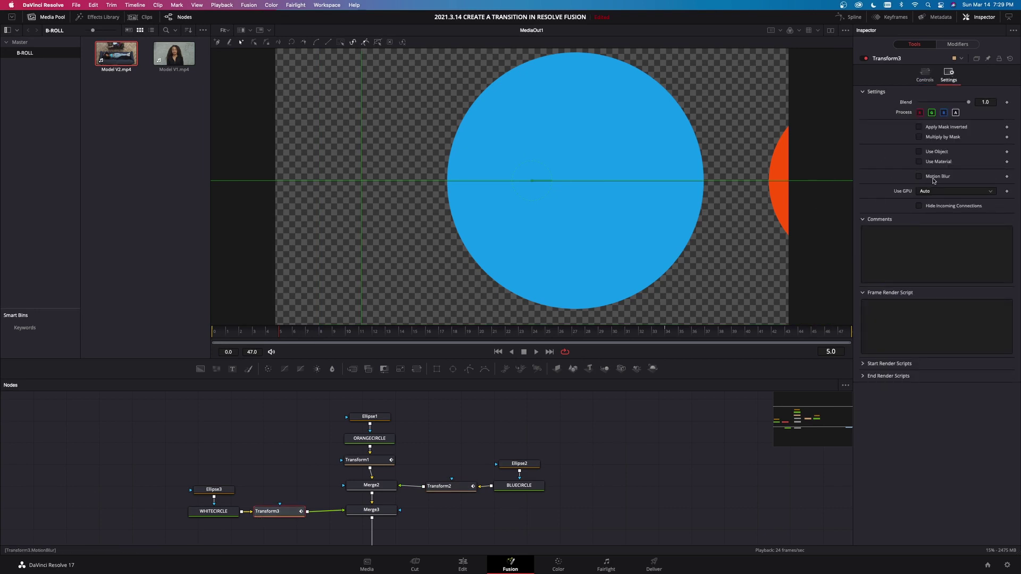
click(933, 179)
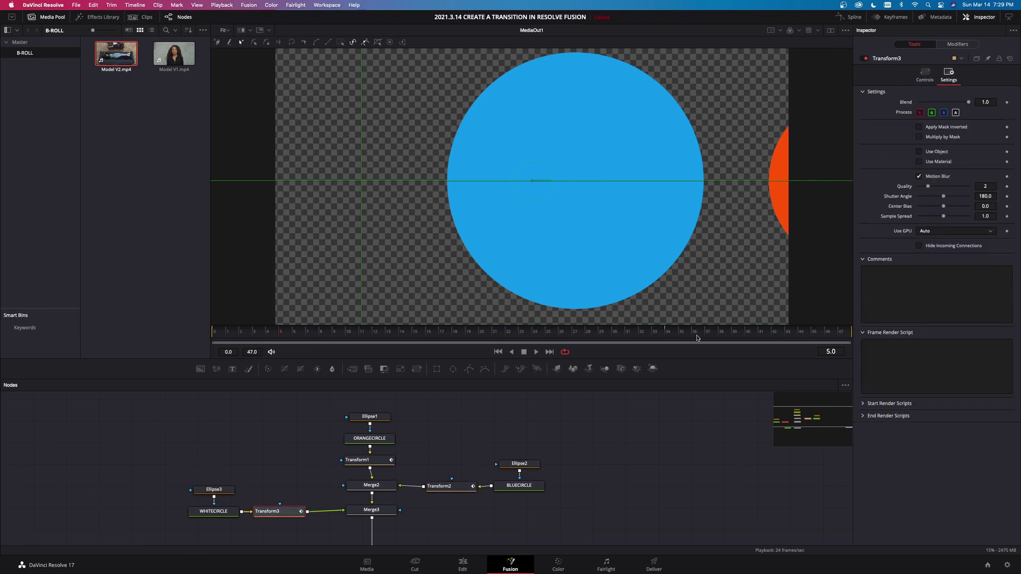
drag(697, 338, 326, 341)
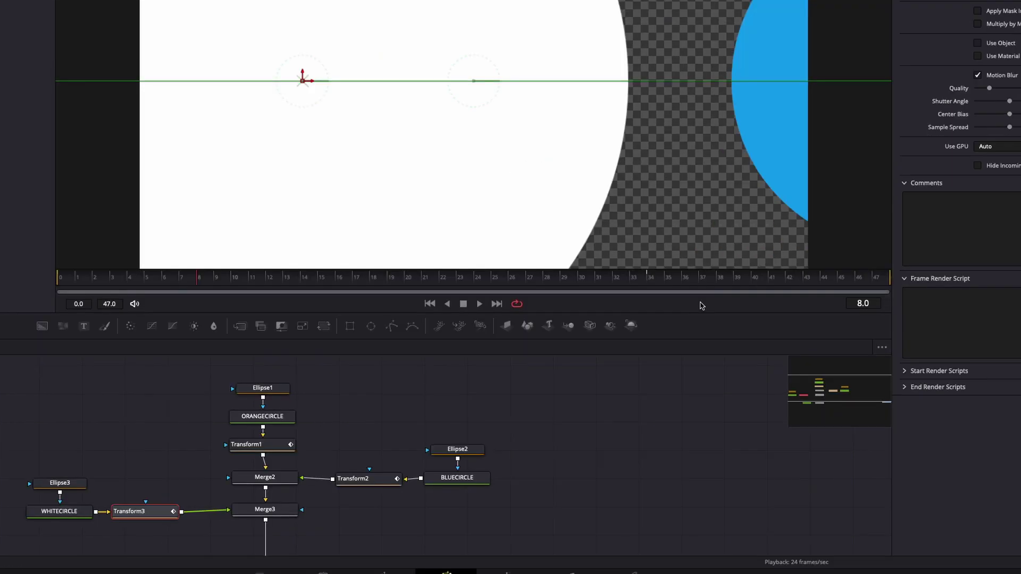
Step: Enable Motion Blur in the viewer's options, then scrub and play the transition to review it
right_click(706, 353)
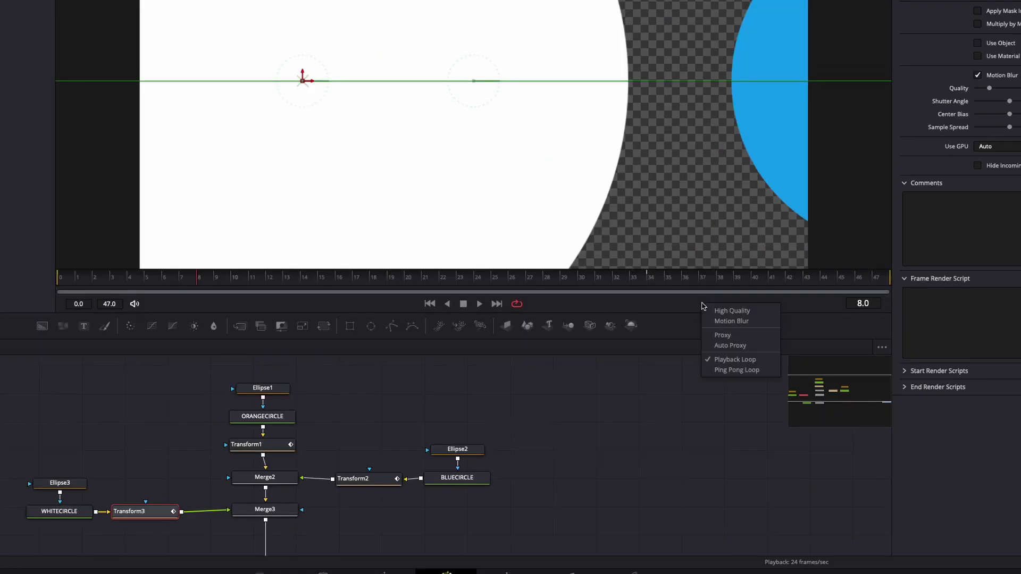
click(708, 321)
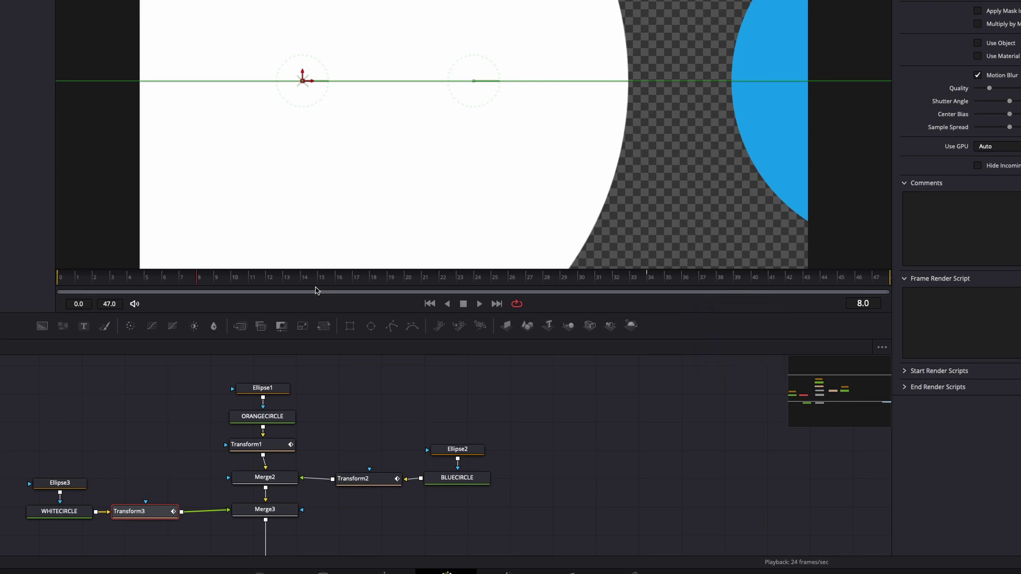
drag(335, 287, 197, 284)
key(space)
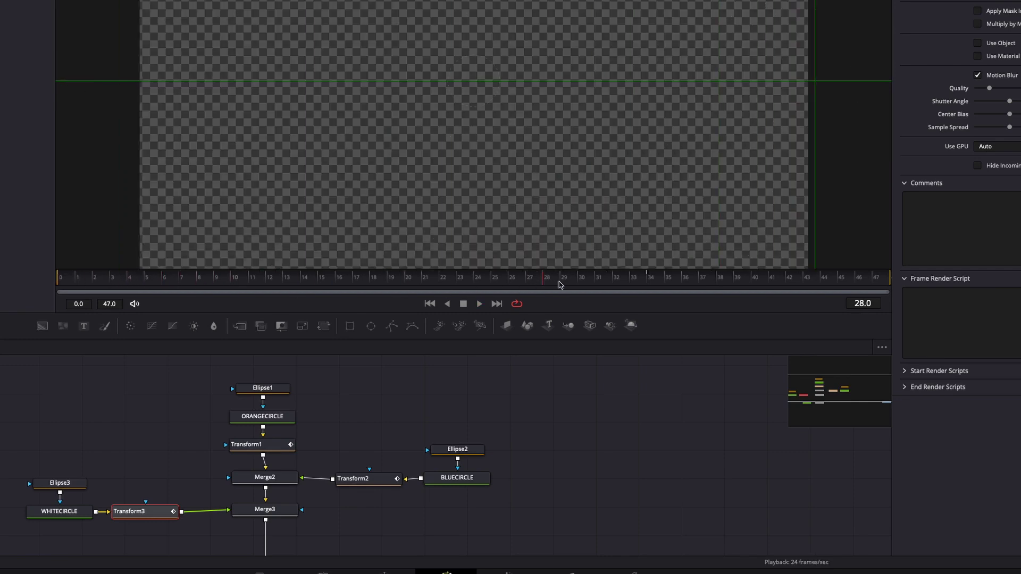
key(space)
Step: Move Background1, Merge1 and MediaOut1 down to make room in the node graph
scroll(580, 423, down, 3)
drag(162, 494, 804, 526)
scroll(797, 492, down, 5)
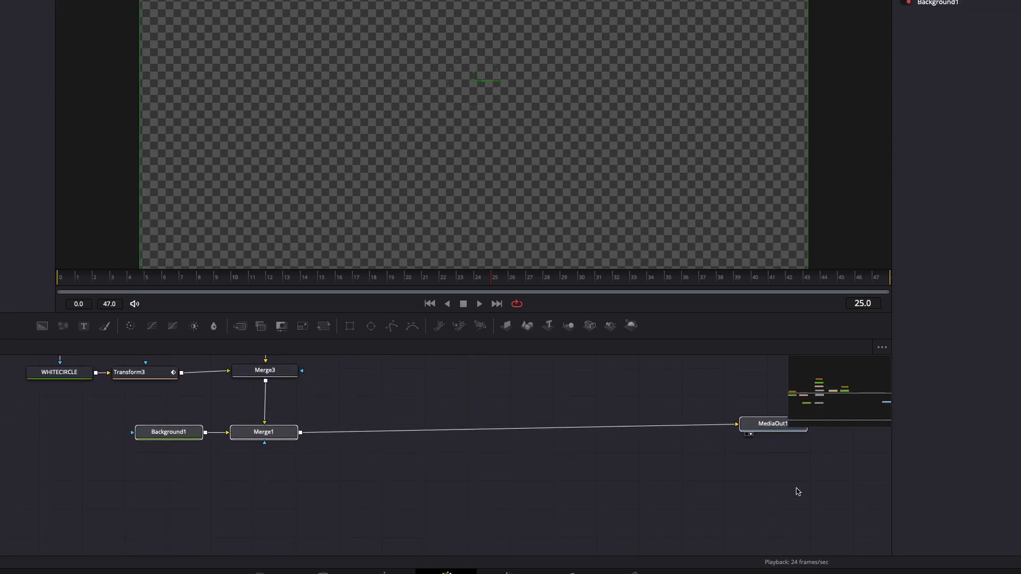
drag(776, 430, 777, 526)
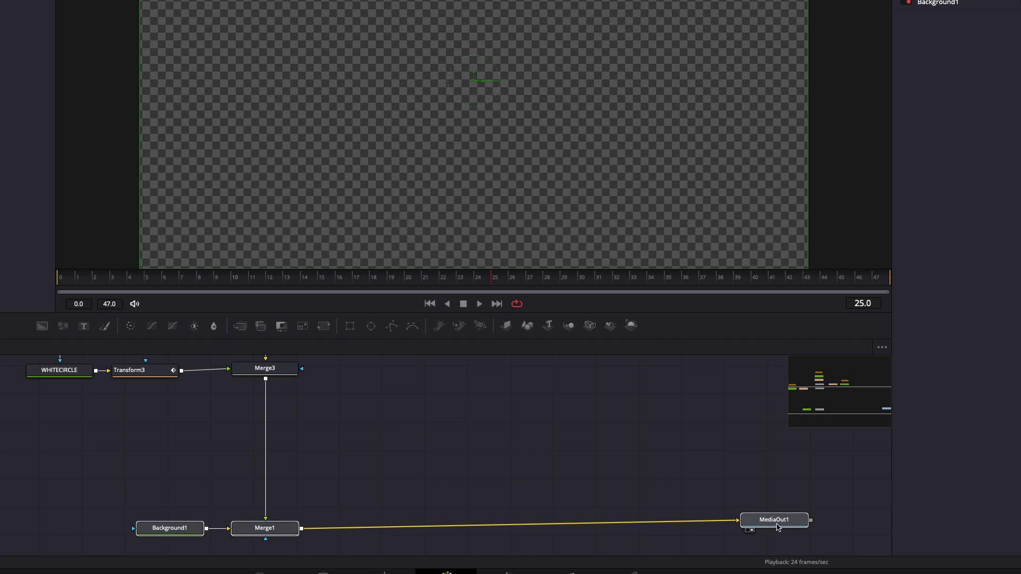
scroll(539, 452, up, 6)
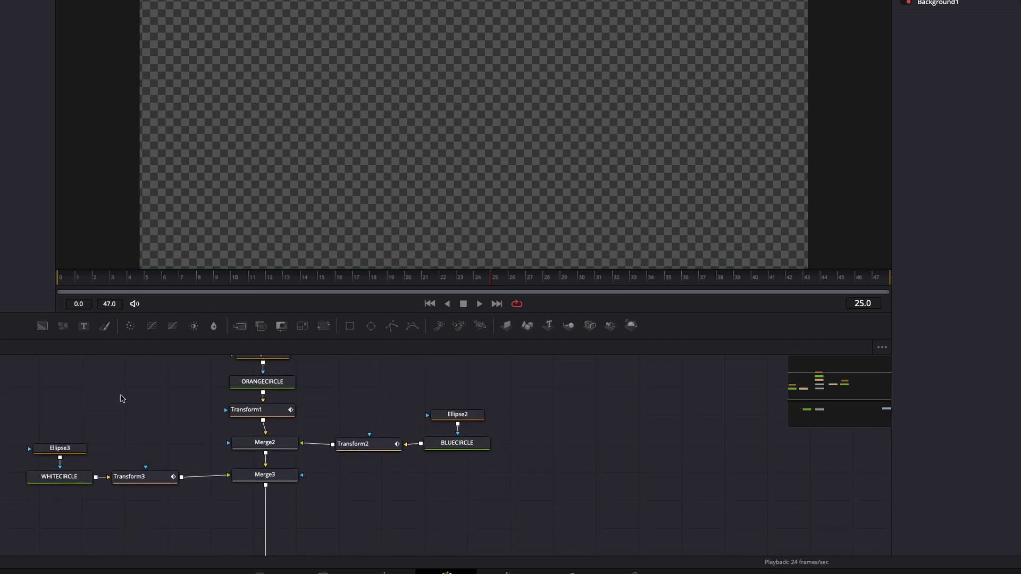
Step: Add Background2 merged below Merge3 as Merge4, with a Transform4 node and ellipse mask
drag(42, 326, 265, 487)
drag(467, 509, 277, 512)
drag(399, 513, 495, 514)
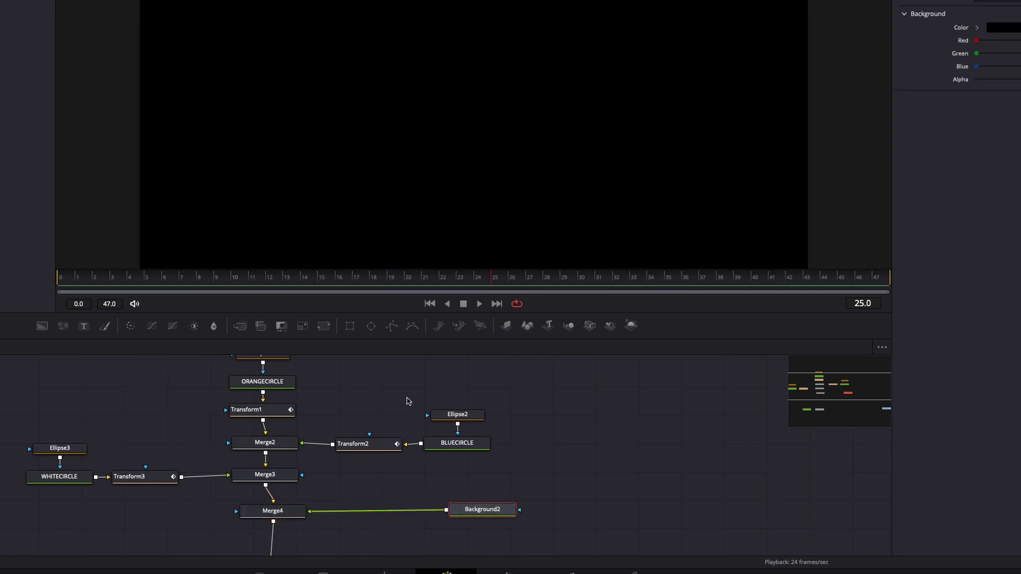
click(324, 326)
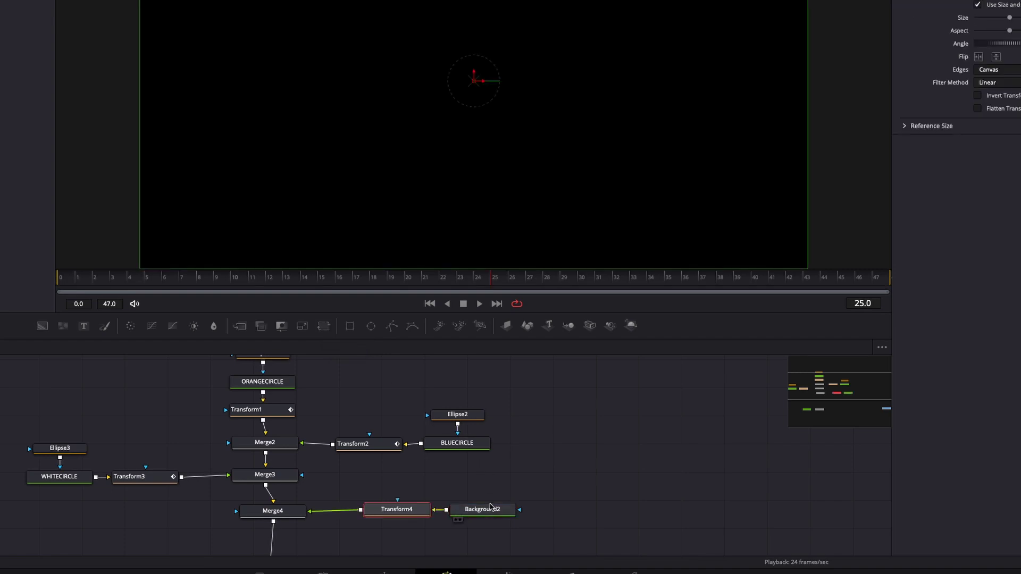
drag(495, 512, 510, 510)
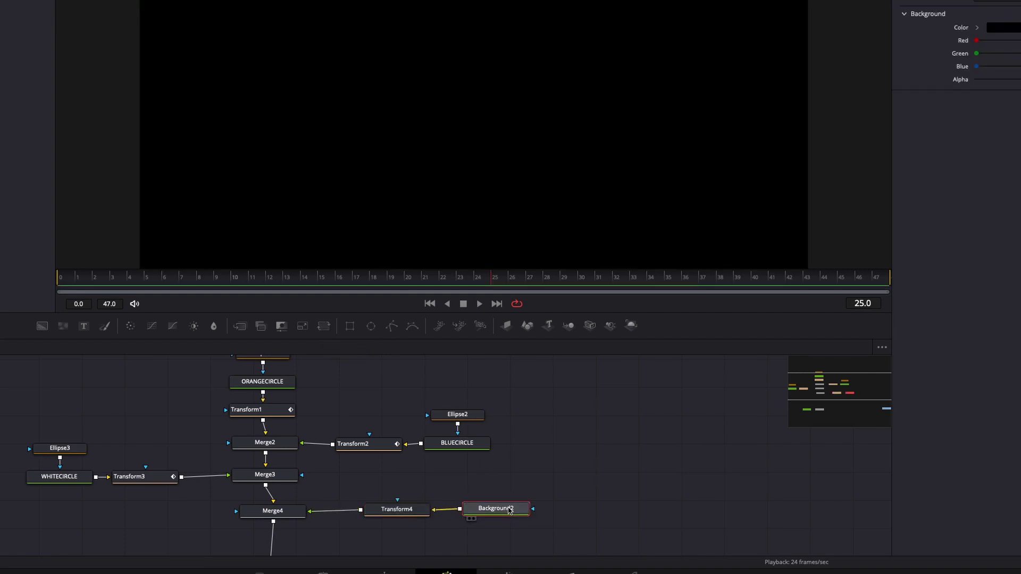
click(370, 326)
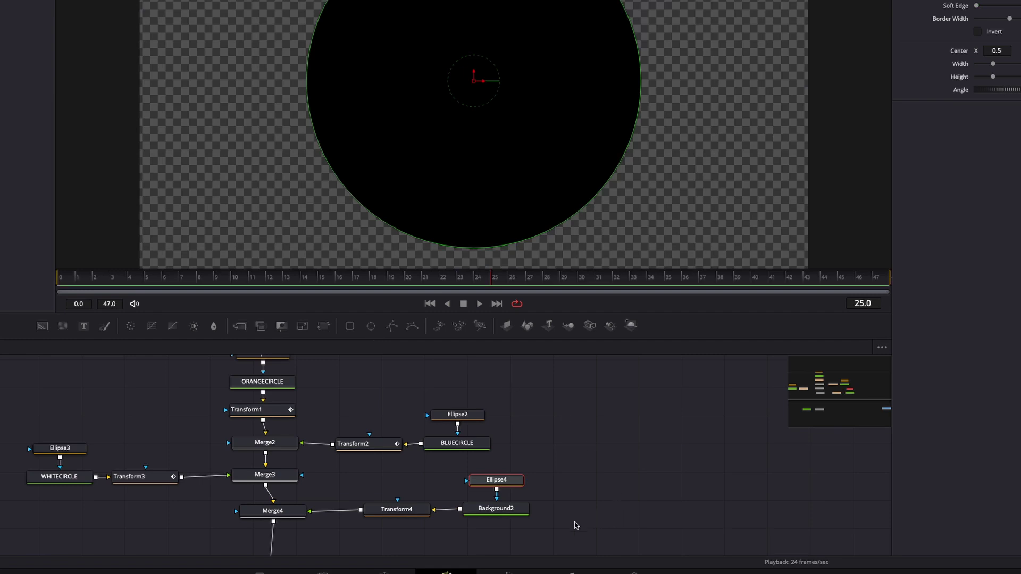
Step: Rename Background2 to GREENCIRCLE
click(493, 512)
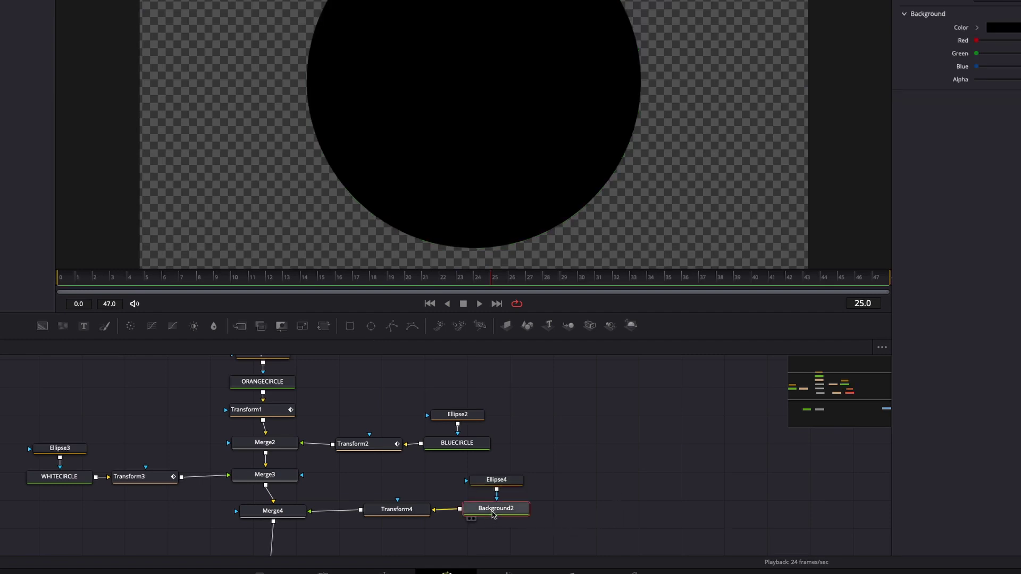
right_click(493, 513)
click(523, 422)
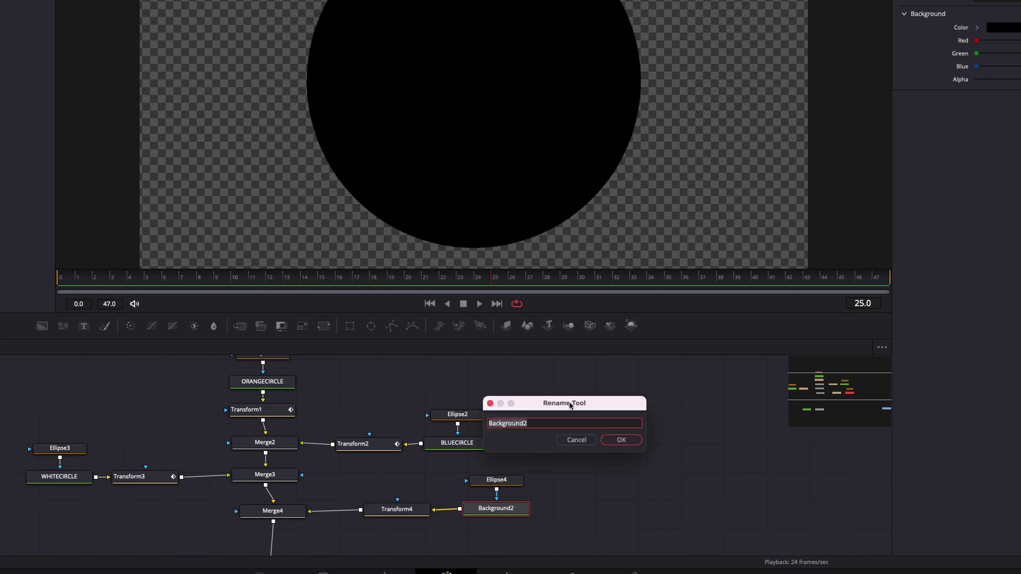
text(GREEN CIRCLE)
key(Return)
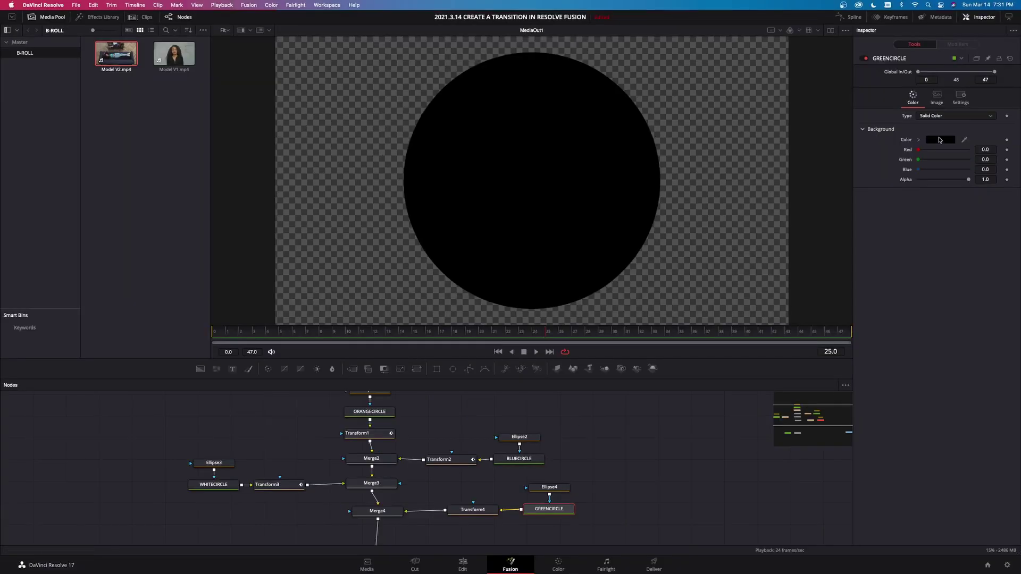
Step: Set GREENCIRCLE's colour to bright green (R 0.156862, G 0.811764, B 0.019607)
click(939, 140)
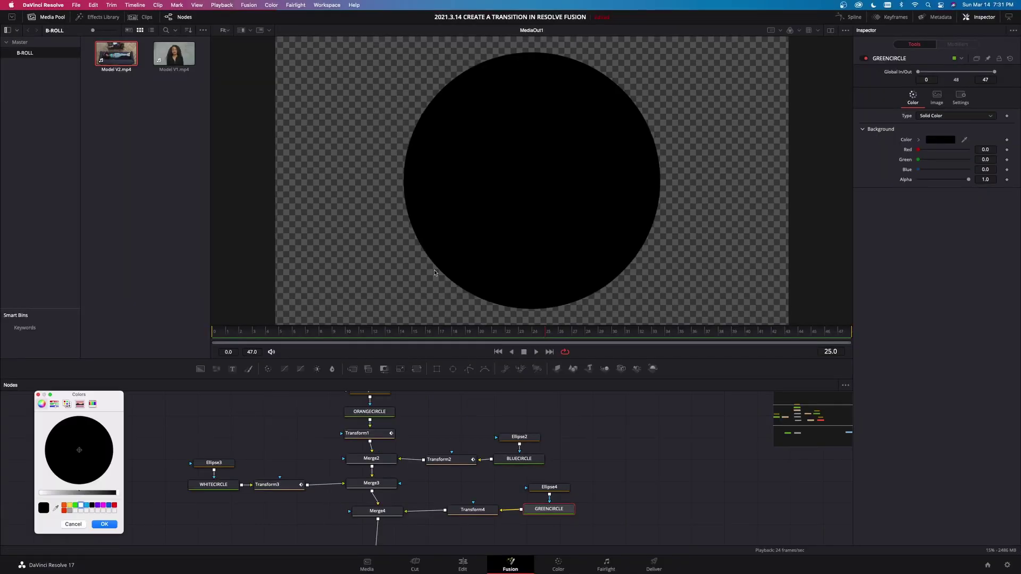
click(75, 505)
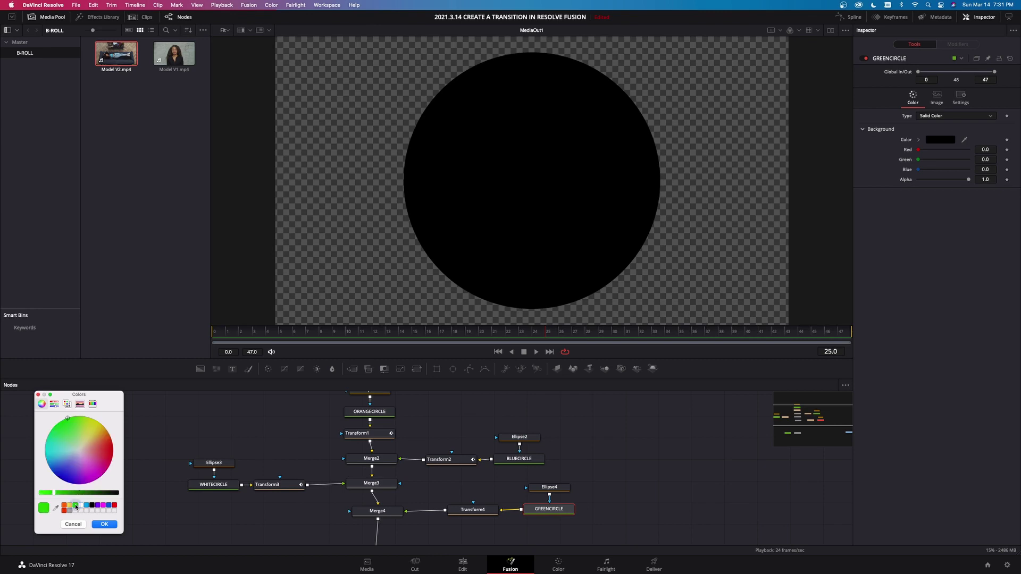
mouse_move(93, 440)
mouse_down()
mouse_move(80, 473)
mouse_move(91, 476)
mouse_move(103, 441)
mouse_move(78, 469)
mouse_up()
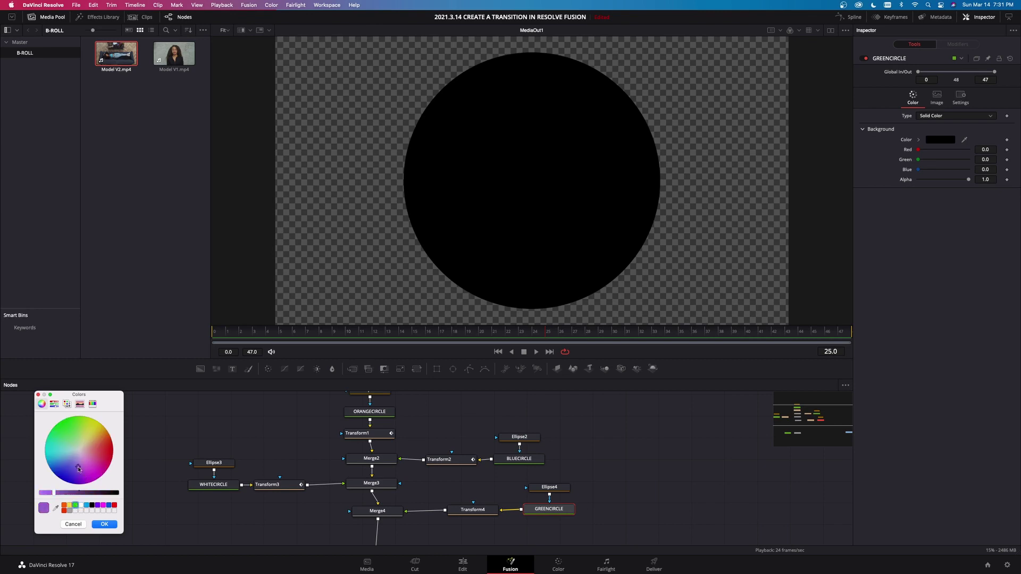
click(75, 505)
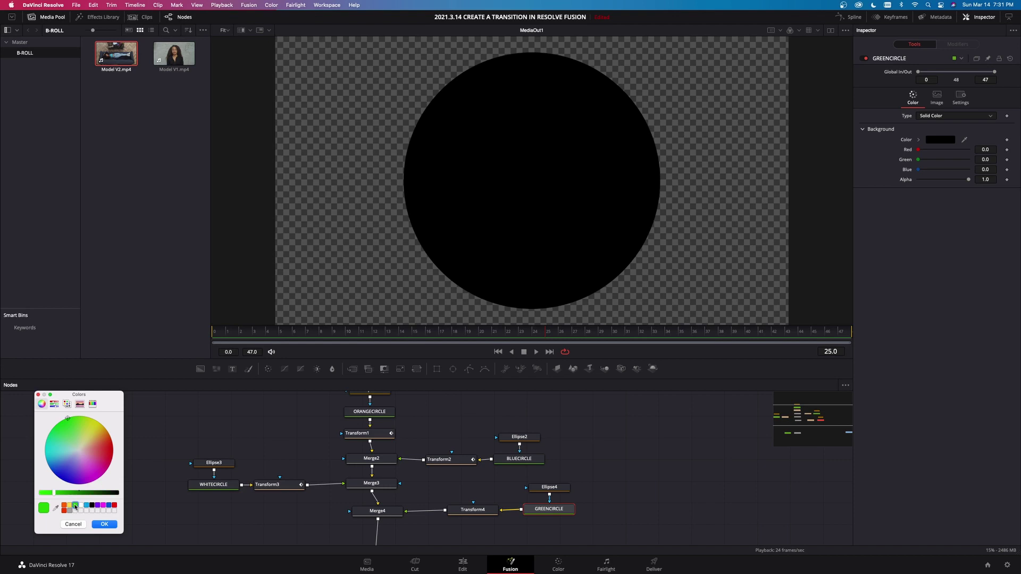
click(103, 524)
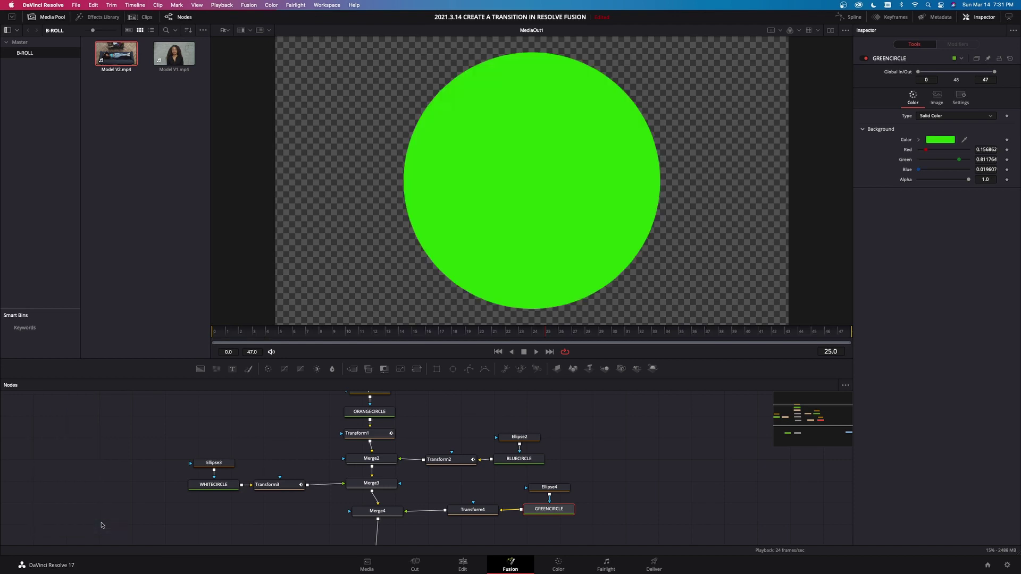
click(480, 510)
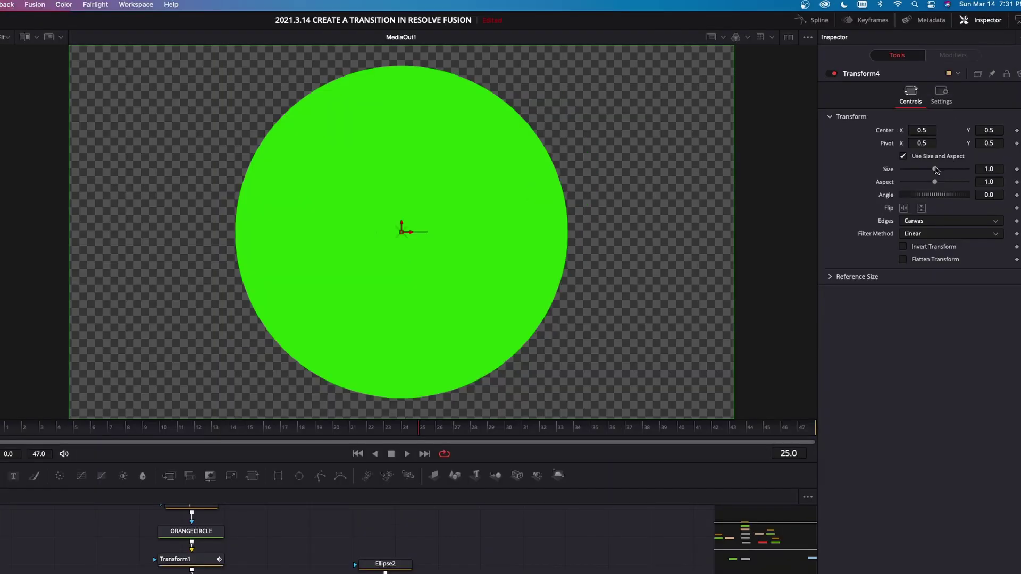
Step: Set Transform4 Size to 3.35 and keyframe Center X at 2.716 on frame 47
drag(935, 172, 956, 172)
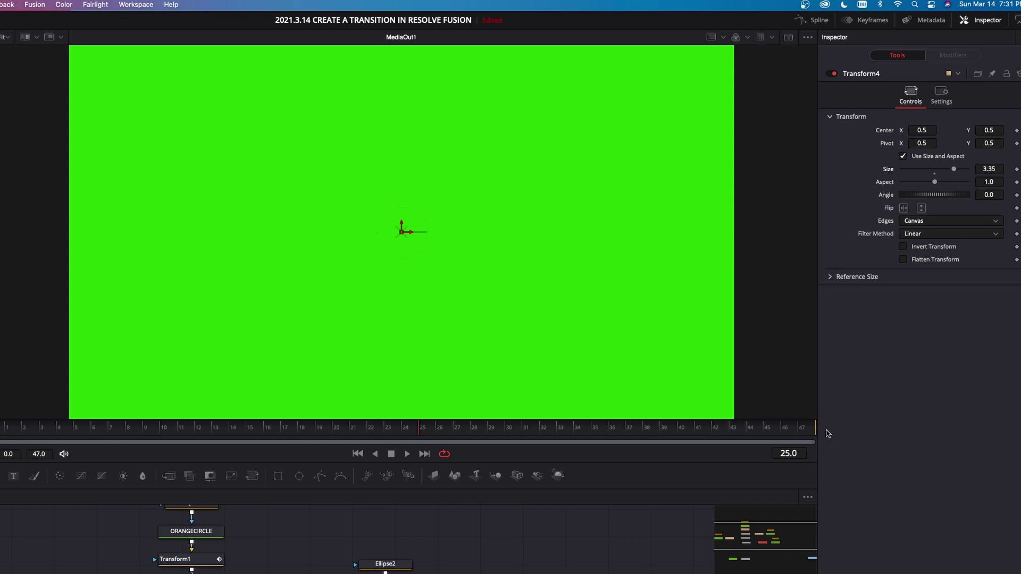
drag(757, 436, 837, 433)
drag(921, 131, 971, 130)
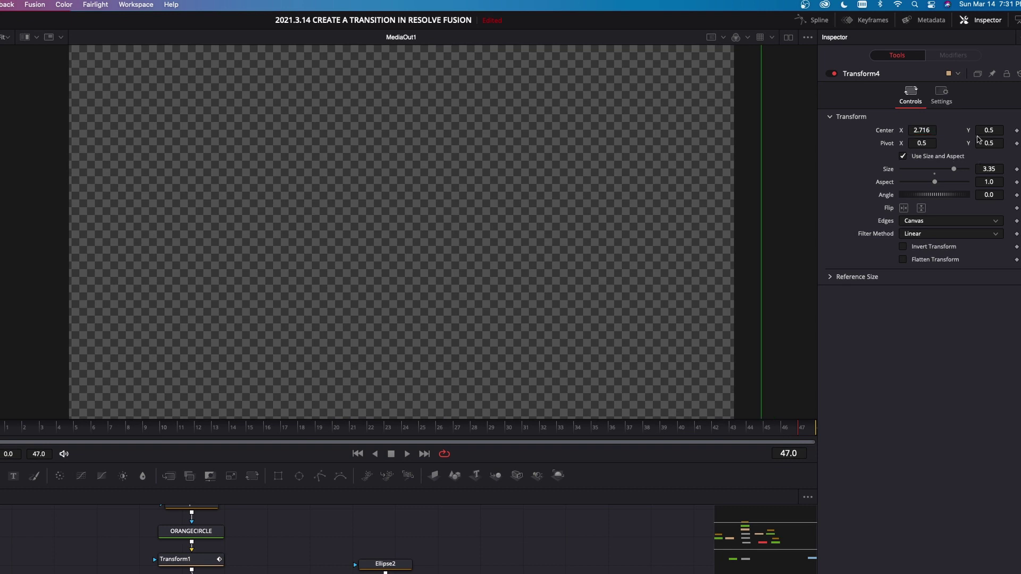
click(1016, 130)
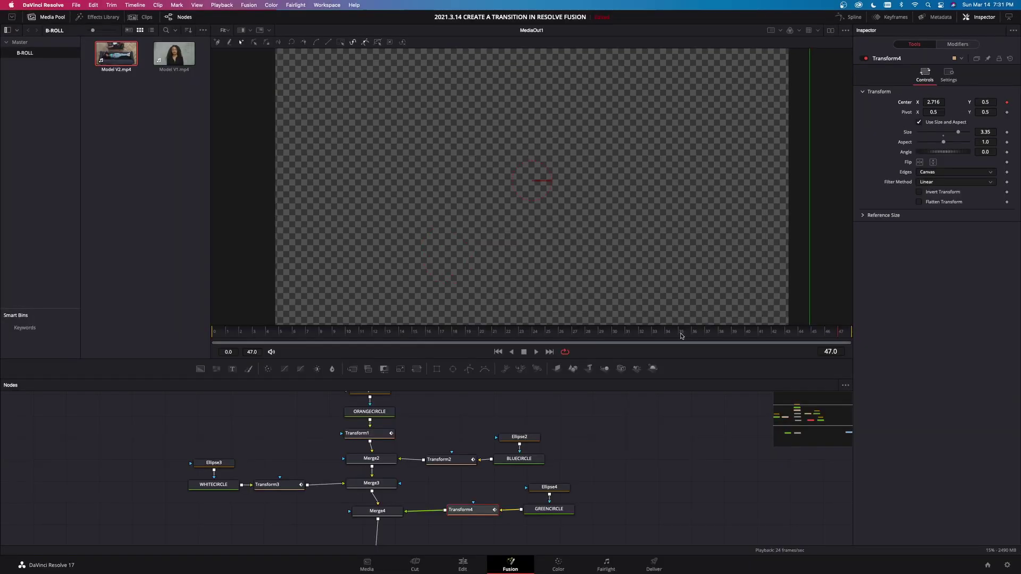
Step: At frame 0 set Center X to -2.053 off-screen left, then preview the slide
drag(367, 343, 192, 341)
drag(936, 100, 369, 102)
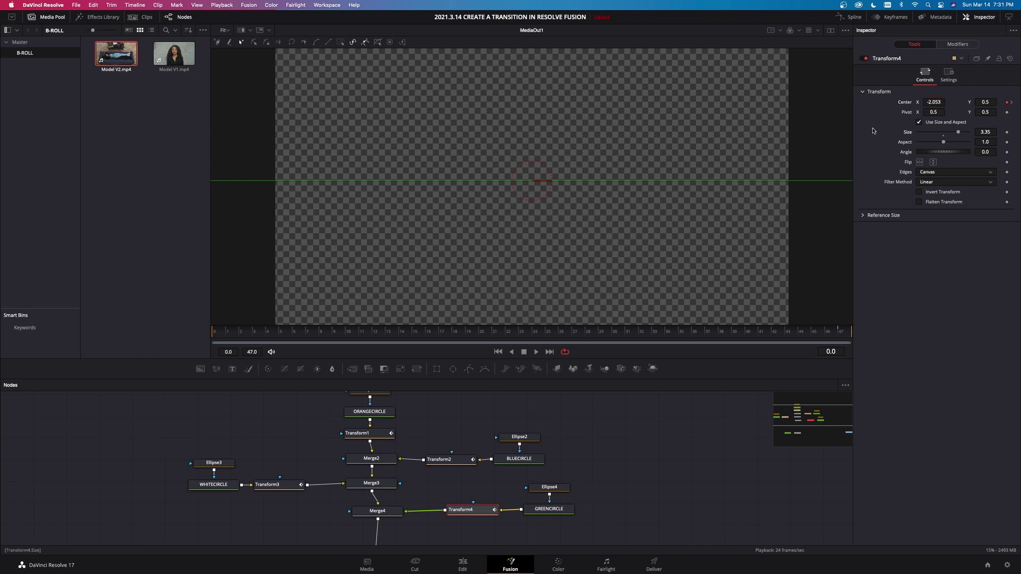
key(space)
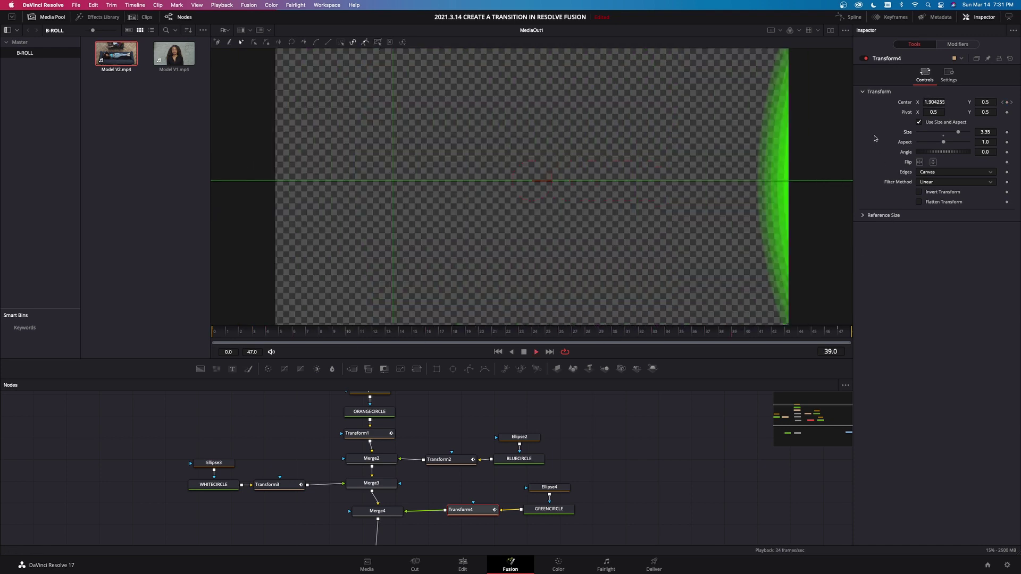
key(space)
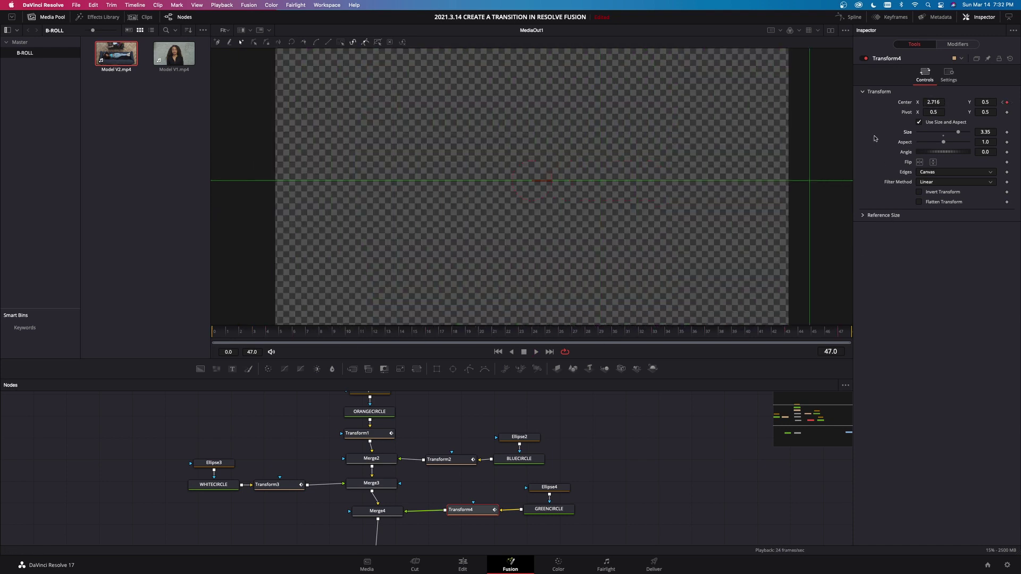
click(849, 17)
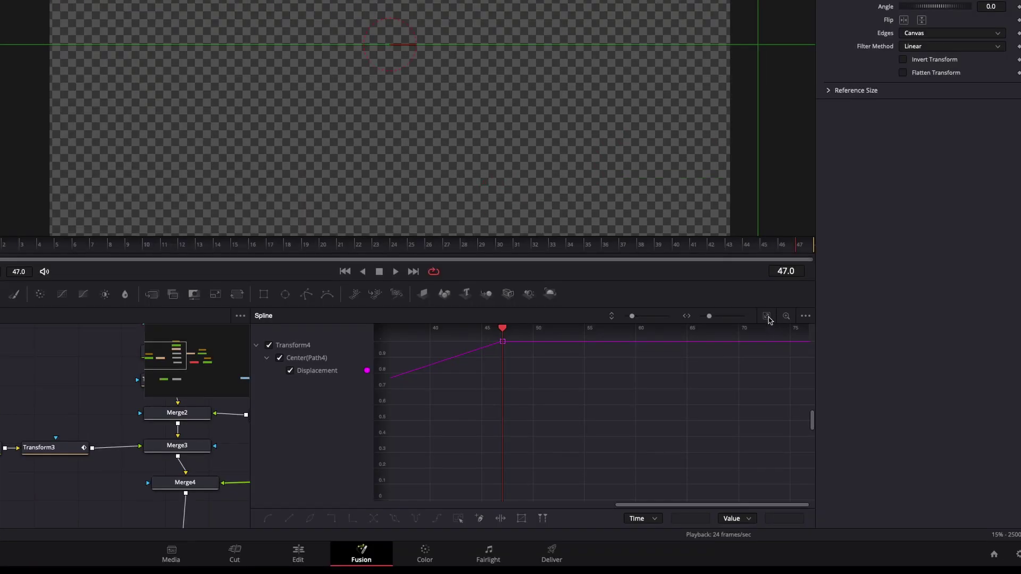
Step: Smooth both Transform4 position keyframes in the Spline editor and lengthen the ease into frame 47
click(815, 386)
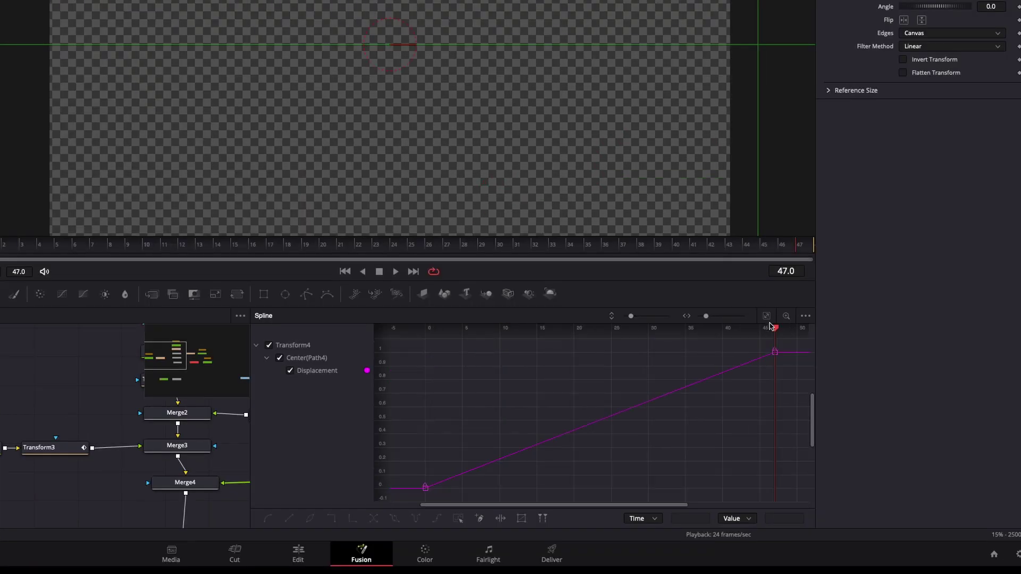
drag(401, 348, 832, 510)
key(s)
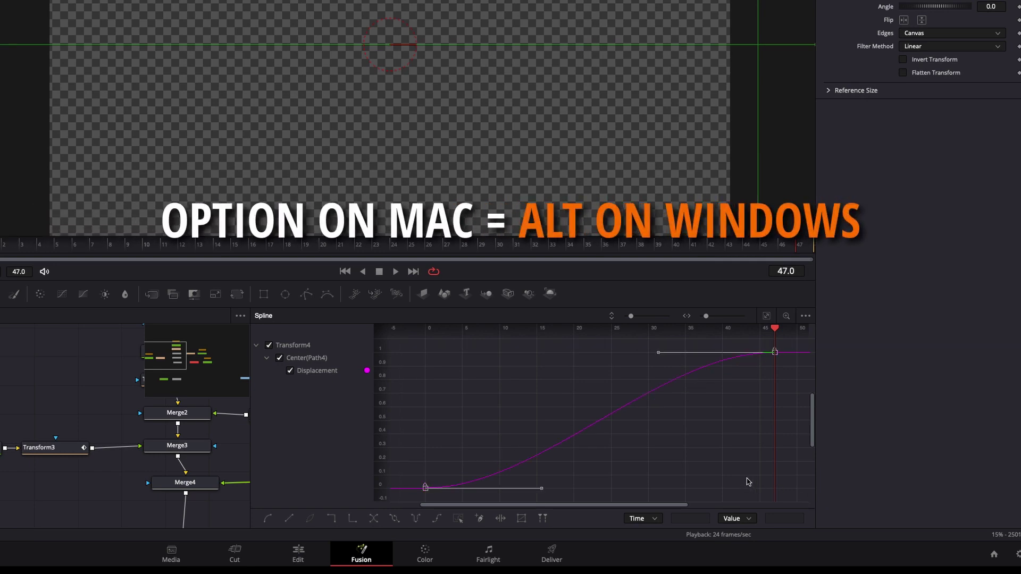
drag(657, 357, 425, 364)
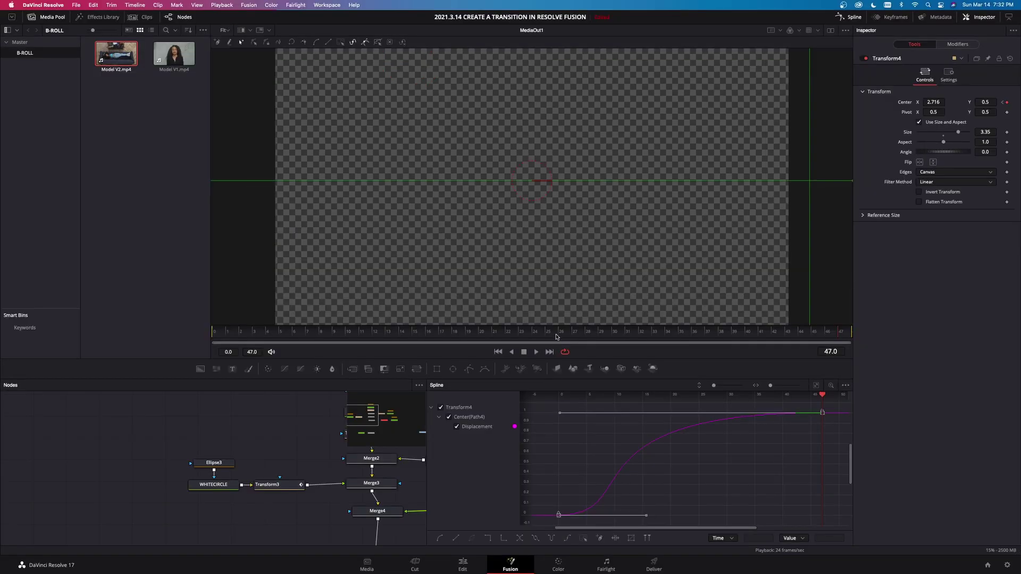
key(space)
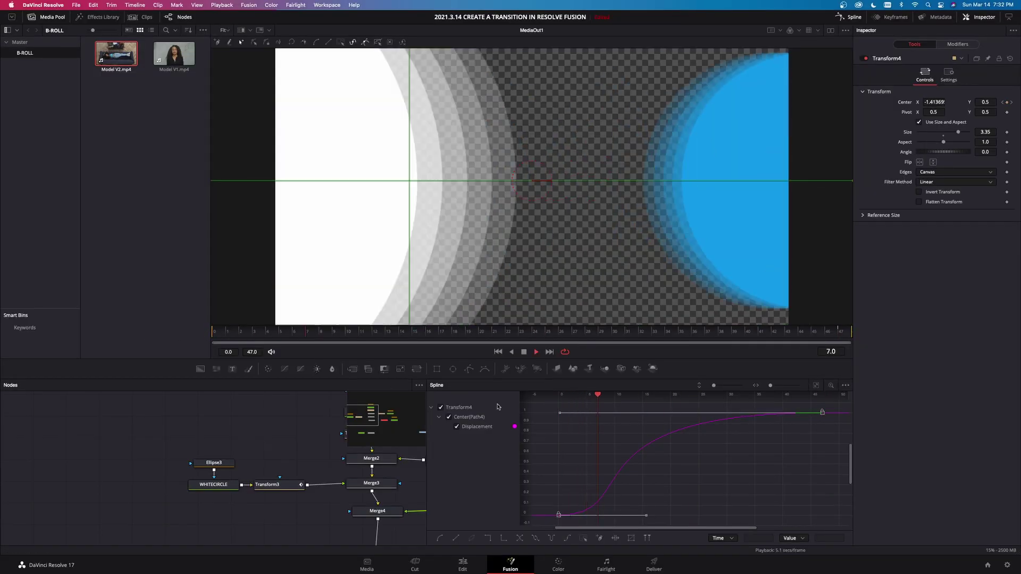
key(space)
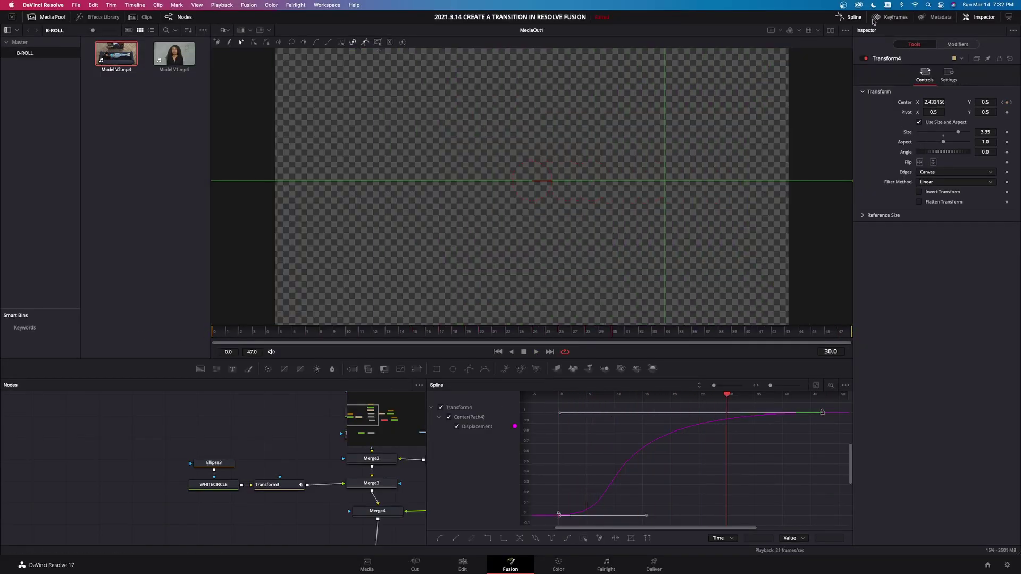
click(851, 16)
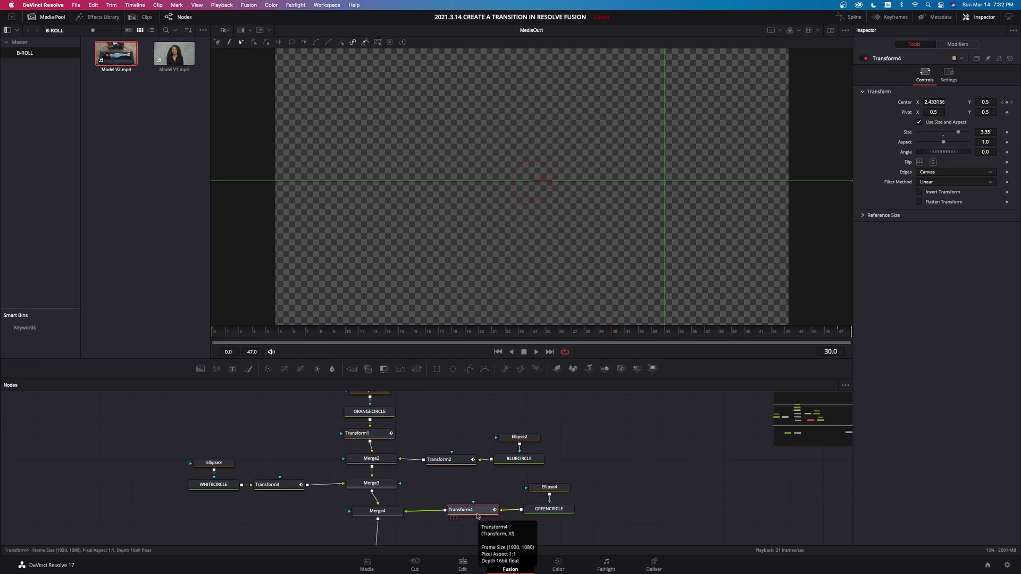
Step: Enable Motion Blur in Transform4's Settings, preview the comp, and go back to the Edit page
click(948, 77)
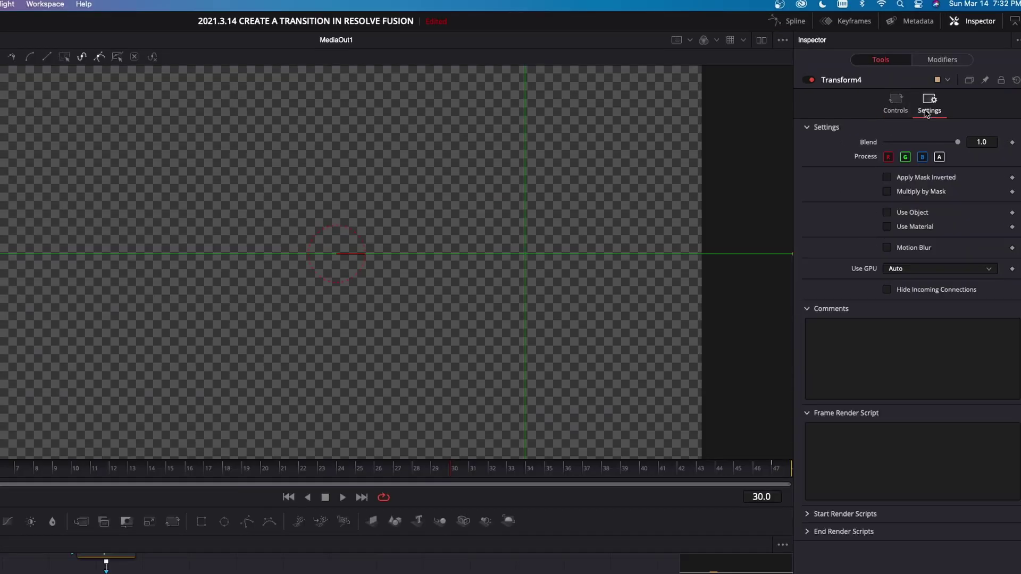
click(910, 249)
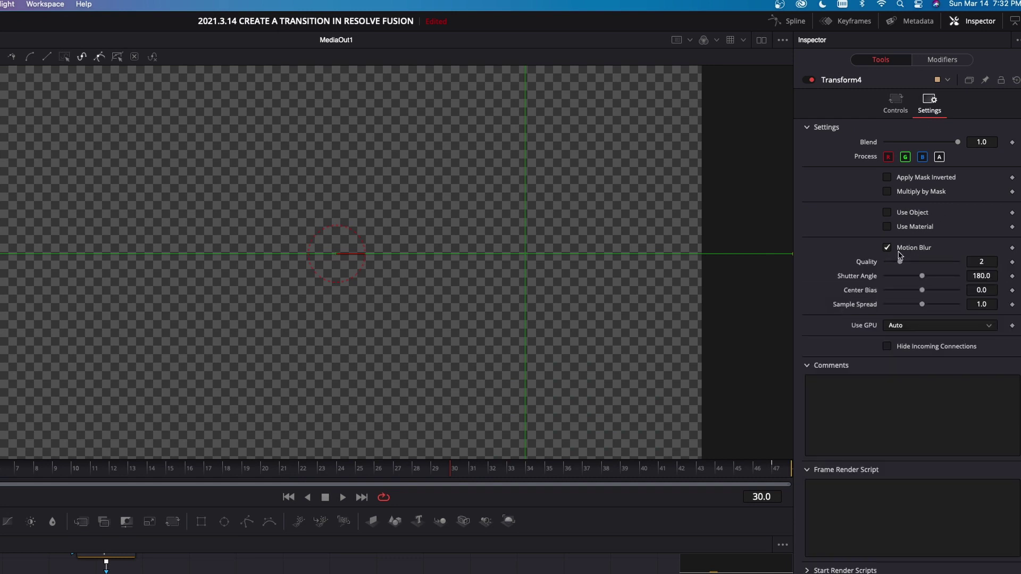
drag(480, 477, 0, 474)
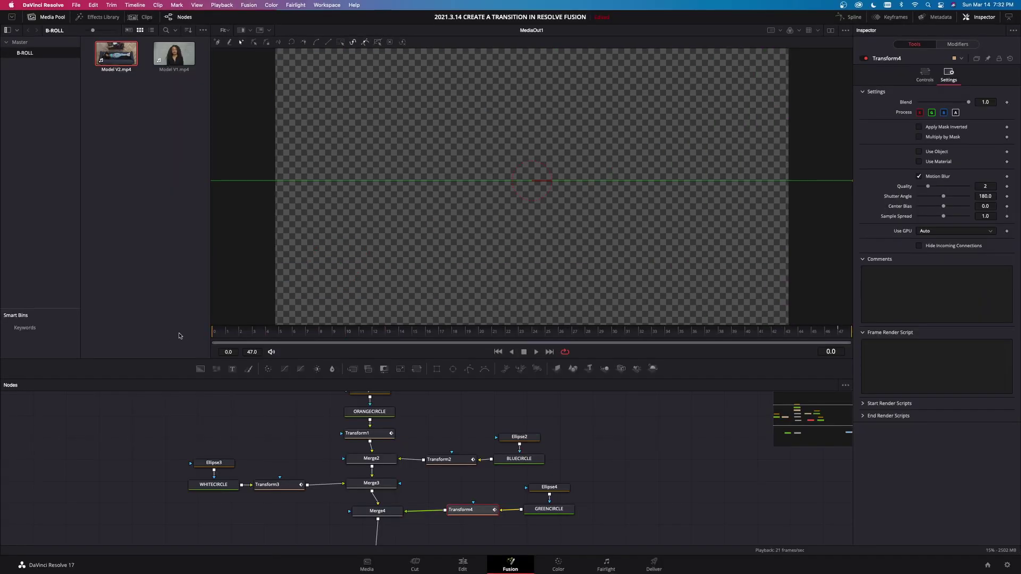
key(space)
key(space)
key(space)
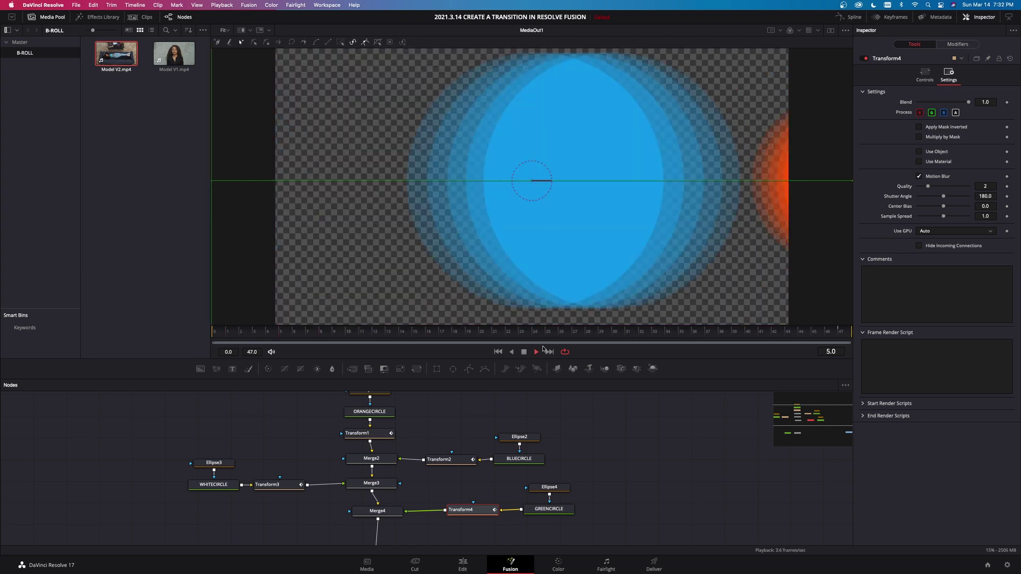
key(space)
key(space)
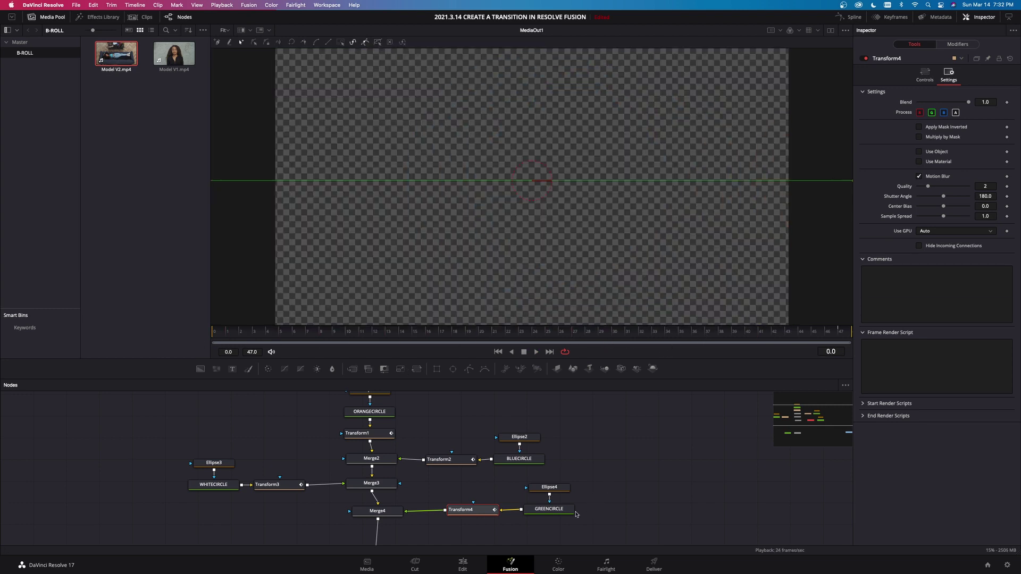
click(461, 566)
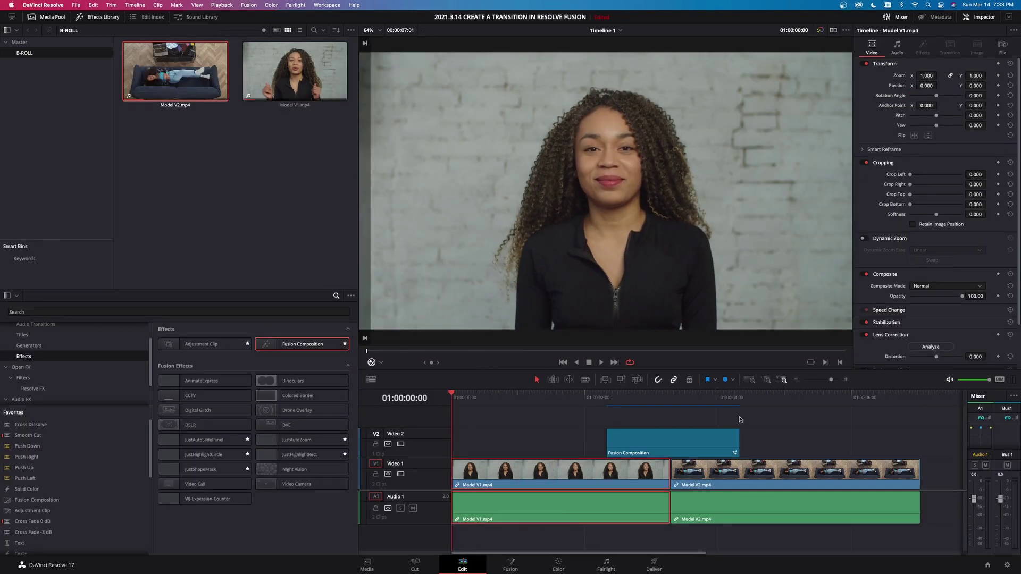
Step: Shift the Fusion Composition clip on V2 a few frames later over the Model V1–V2 cut and review
key(space)
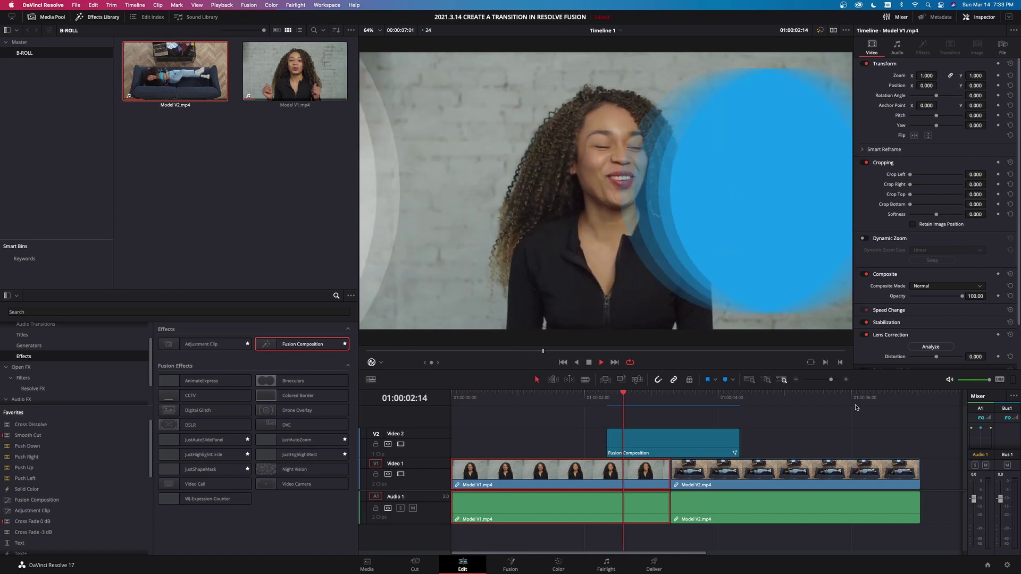
key(space)
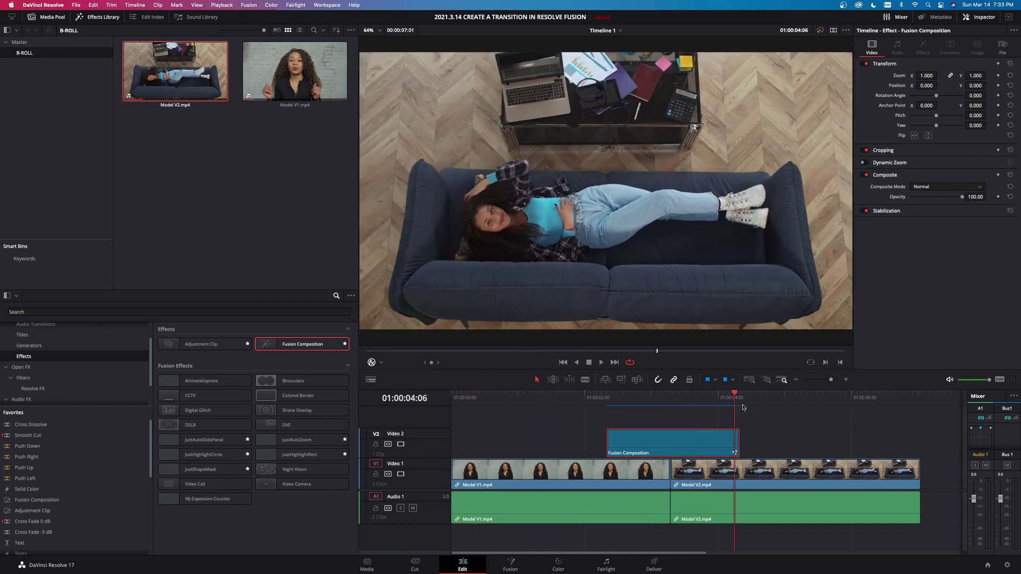
drag(680, 398, 652, 399)
drag(658, 398, 607, 399)
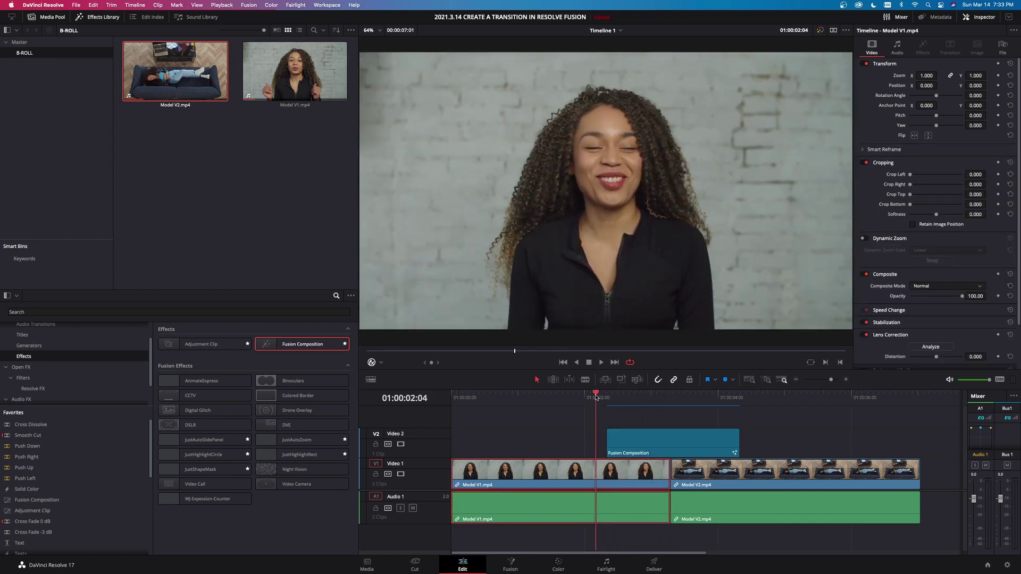
click(638, 441)
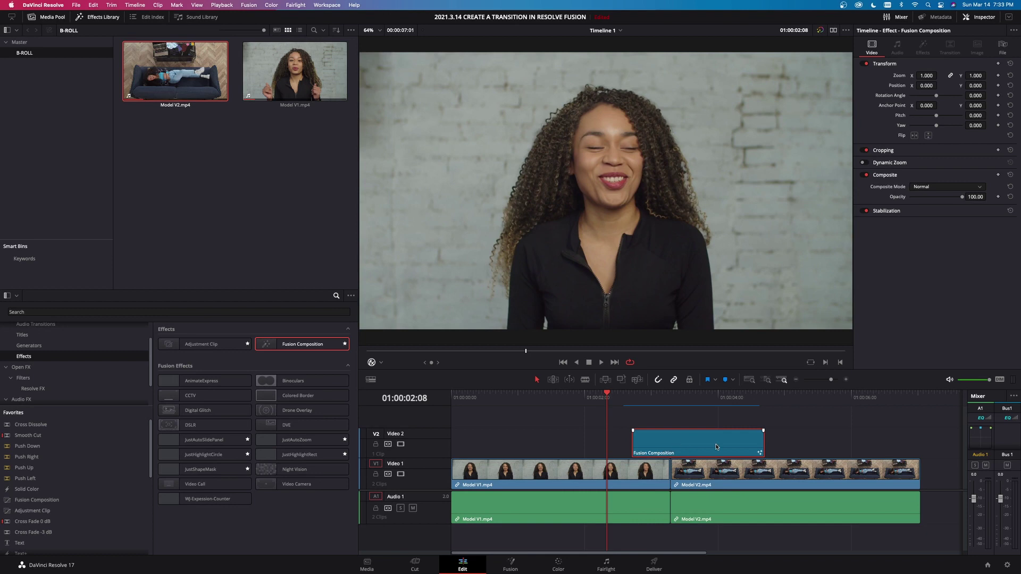
key(space)
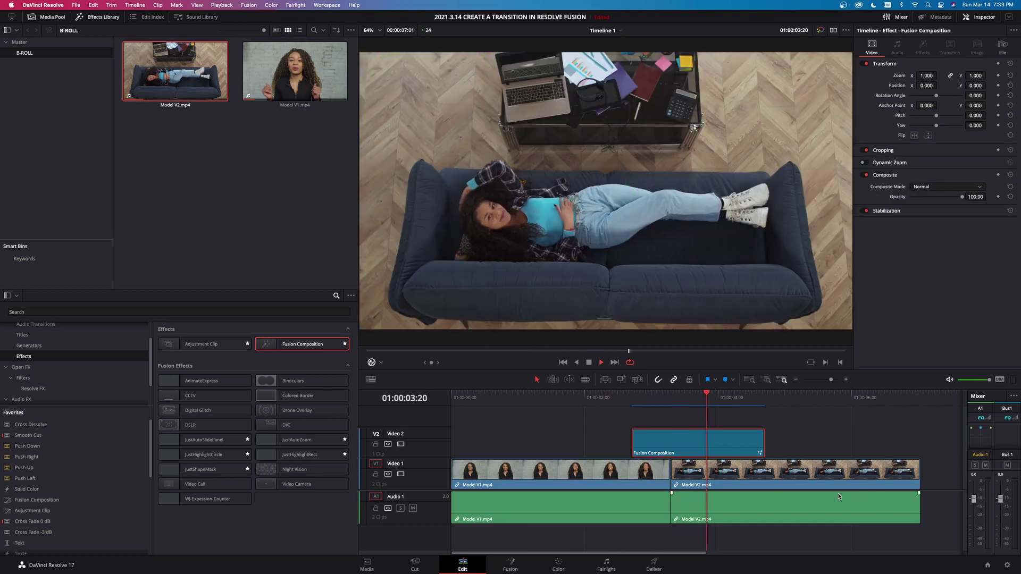
key(space)
drag(744, 400, 551, 400)
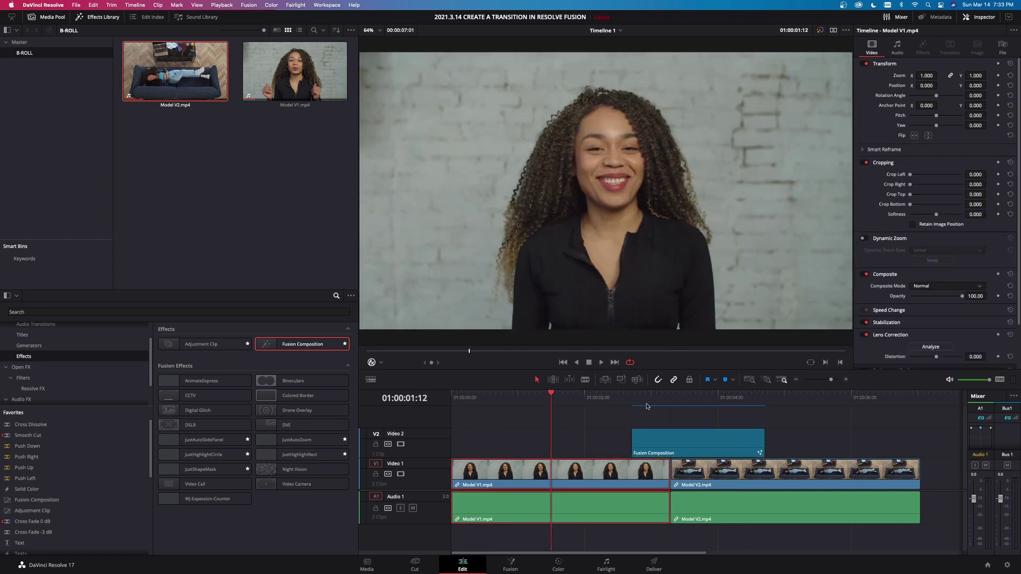